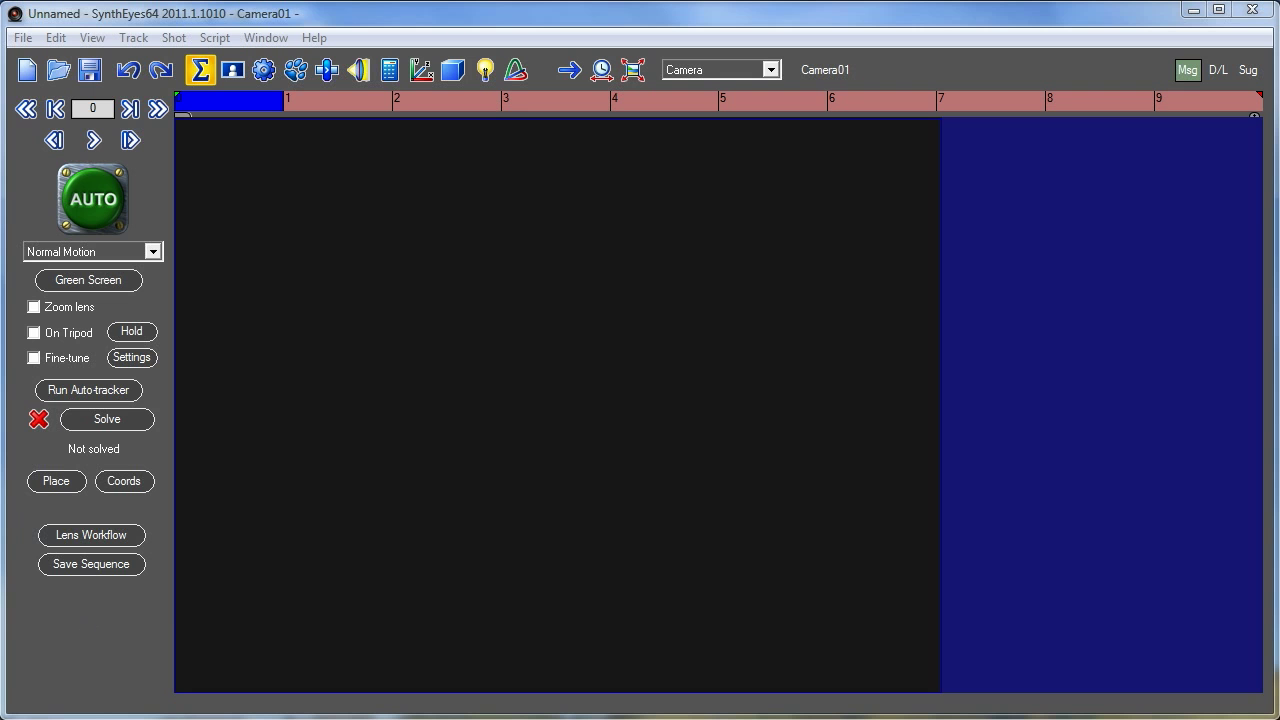
Create a new scene from the side001.jpg sequence with an image aspect of 1.777, without saving the current scene.
click(22, 38)
click(54, 66)
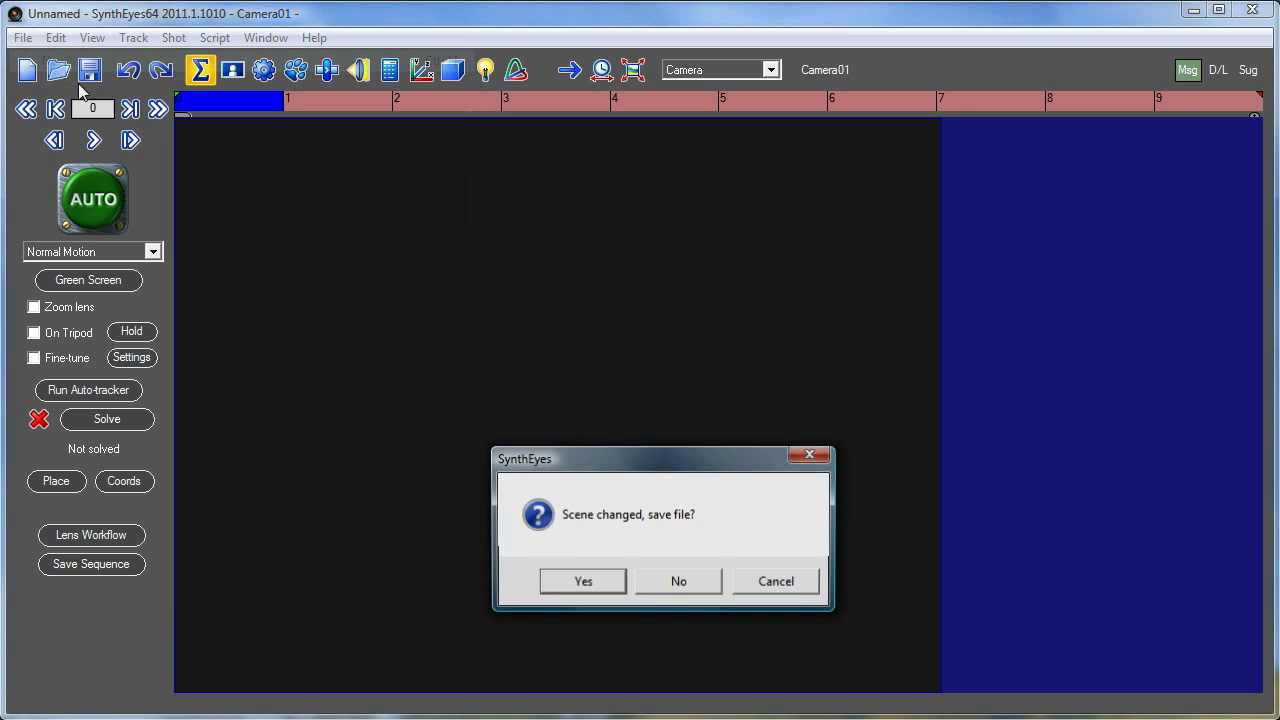
click(679, 582)
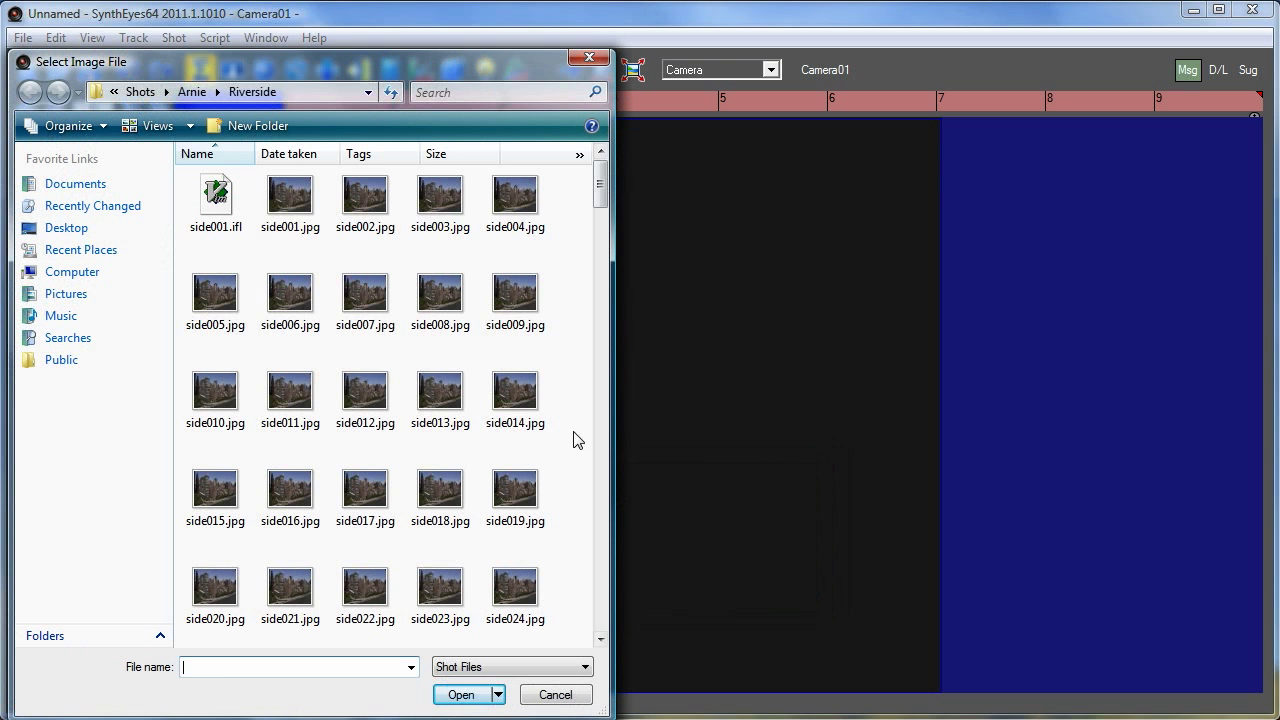
double_click(305, 213)
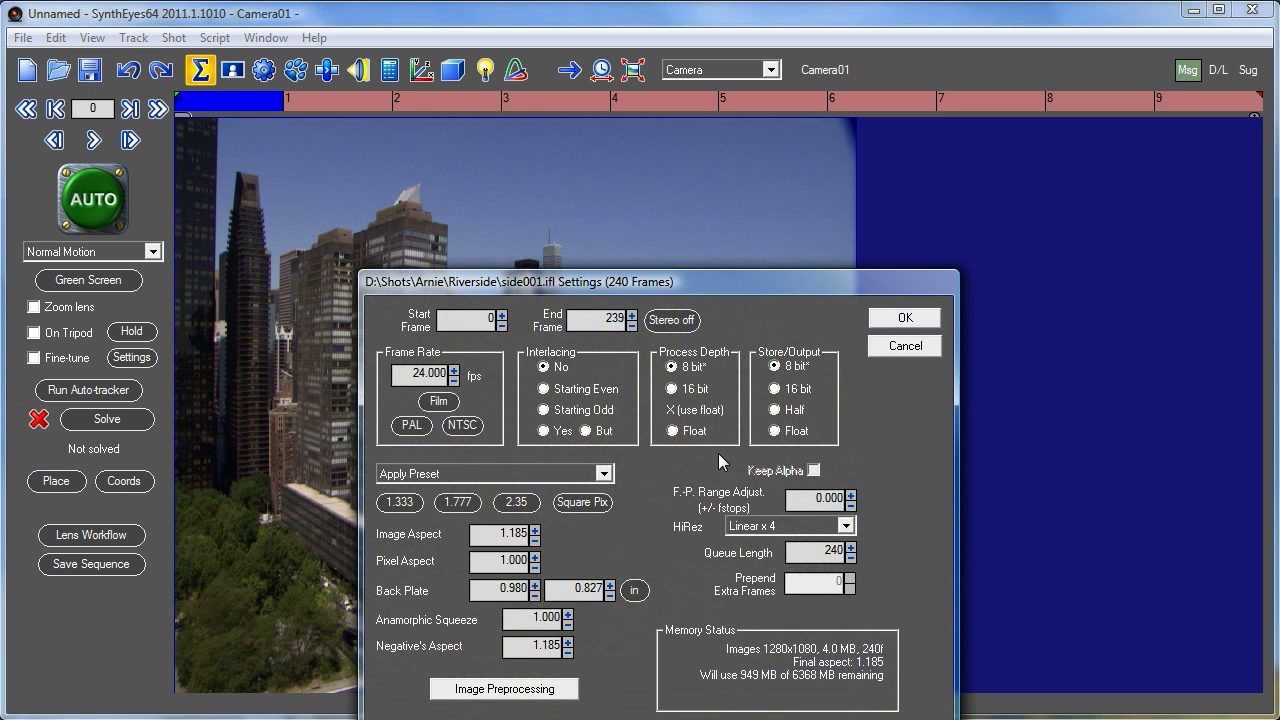
click(459, 503)
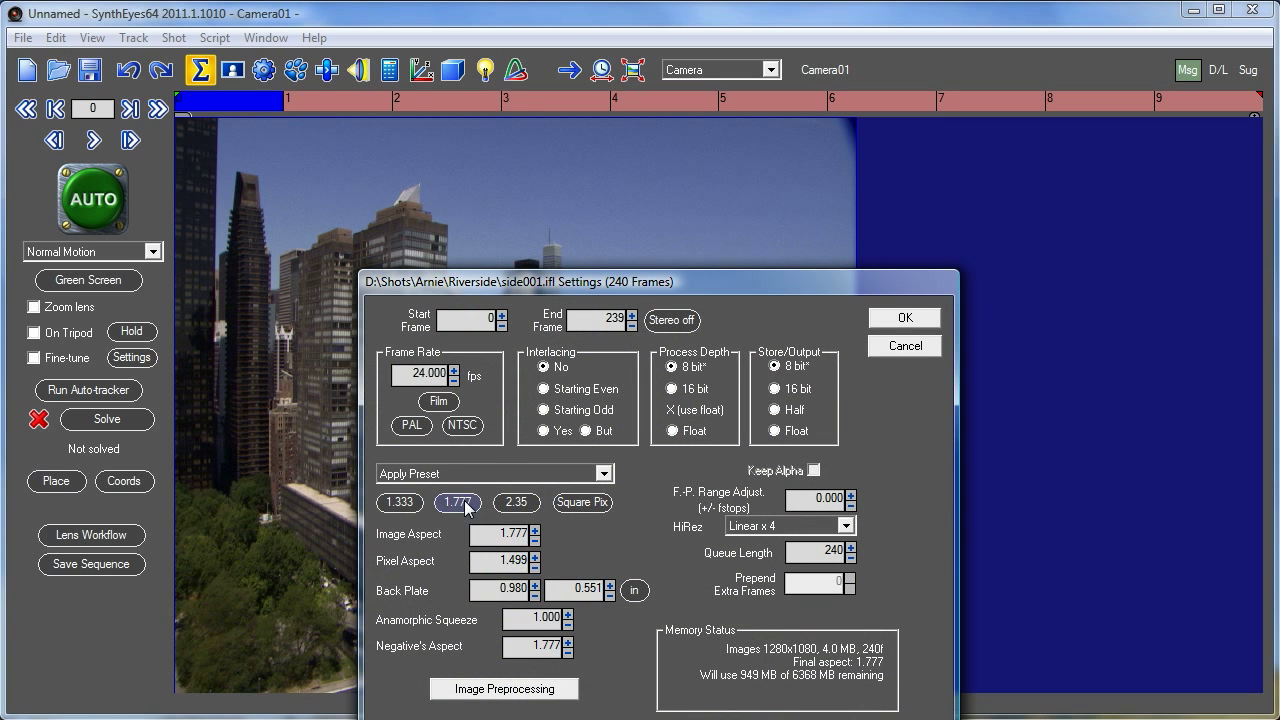
click(918, 330)
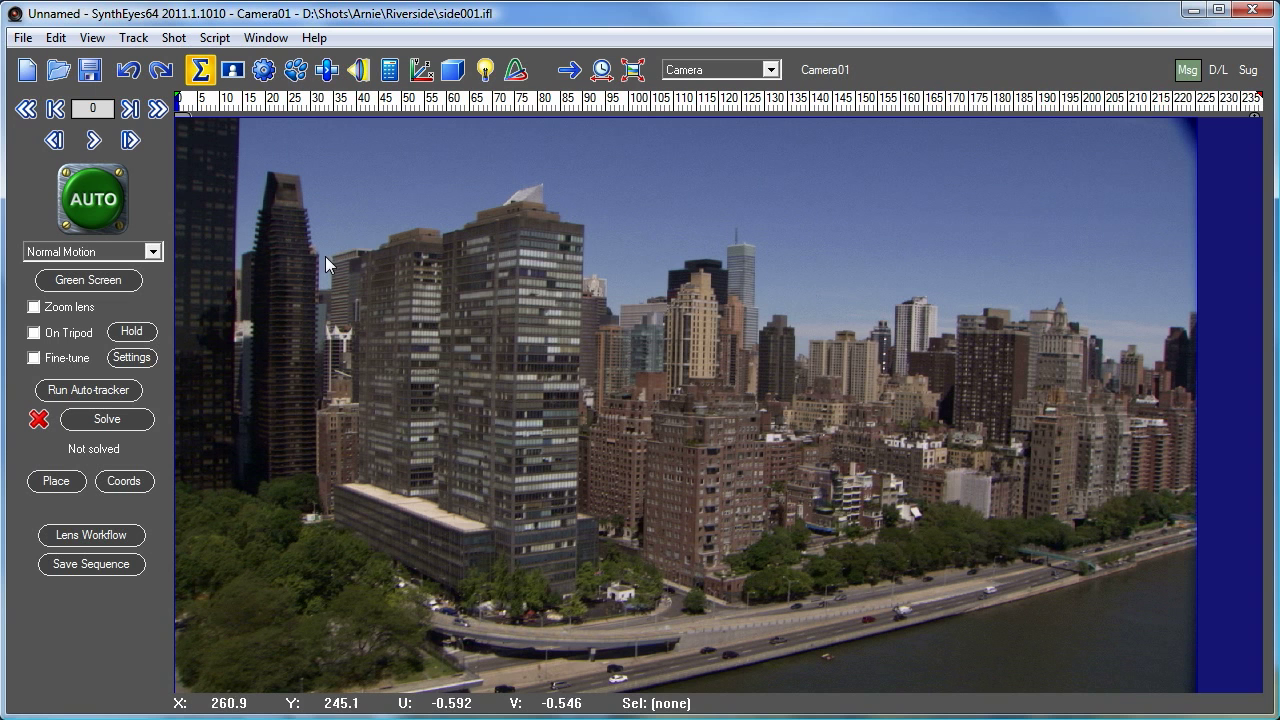
Run the full automatic track and solve, then clean up all trackers, deleting high-error ones above the 30.000 threshold.
click(61, 204)
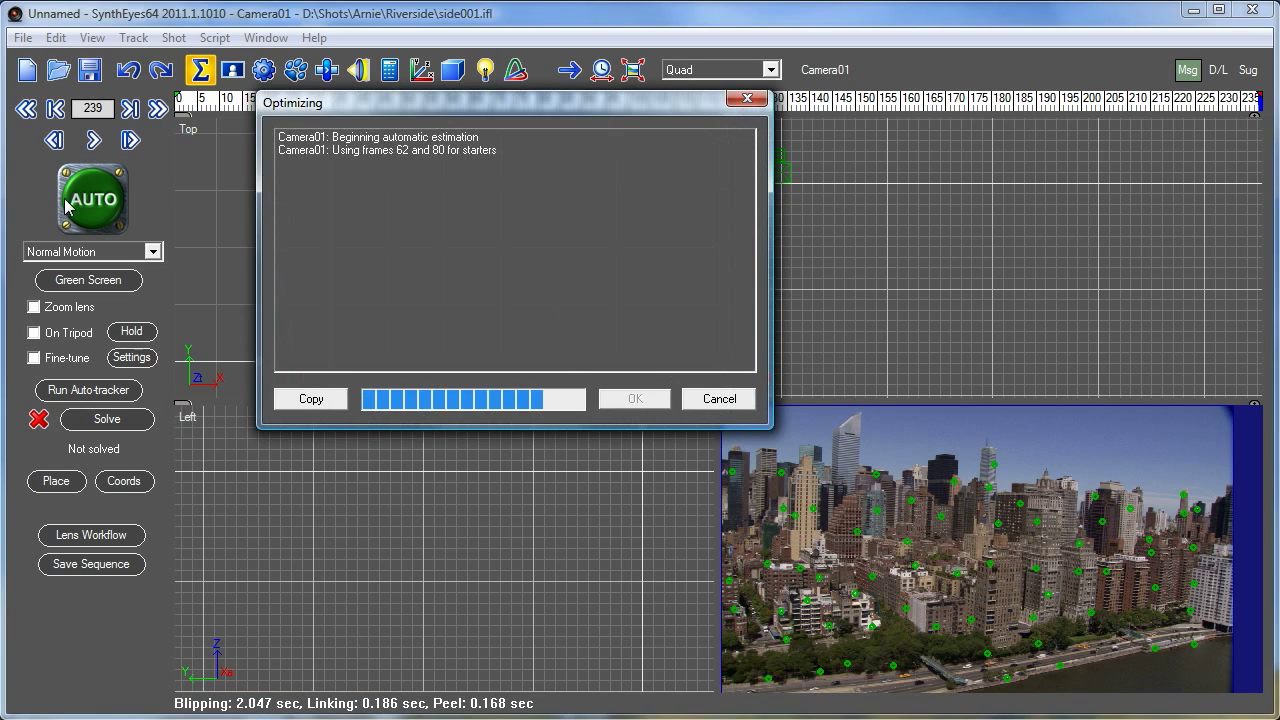
click(632, 400)
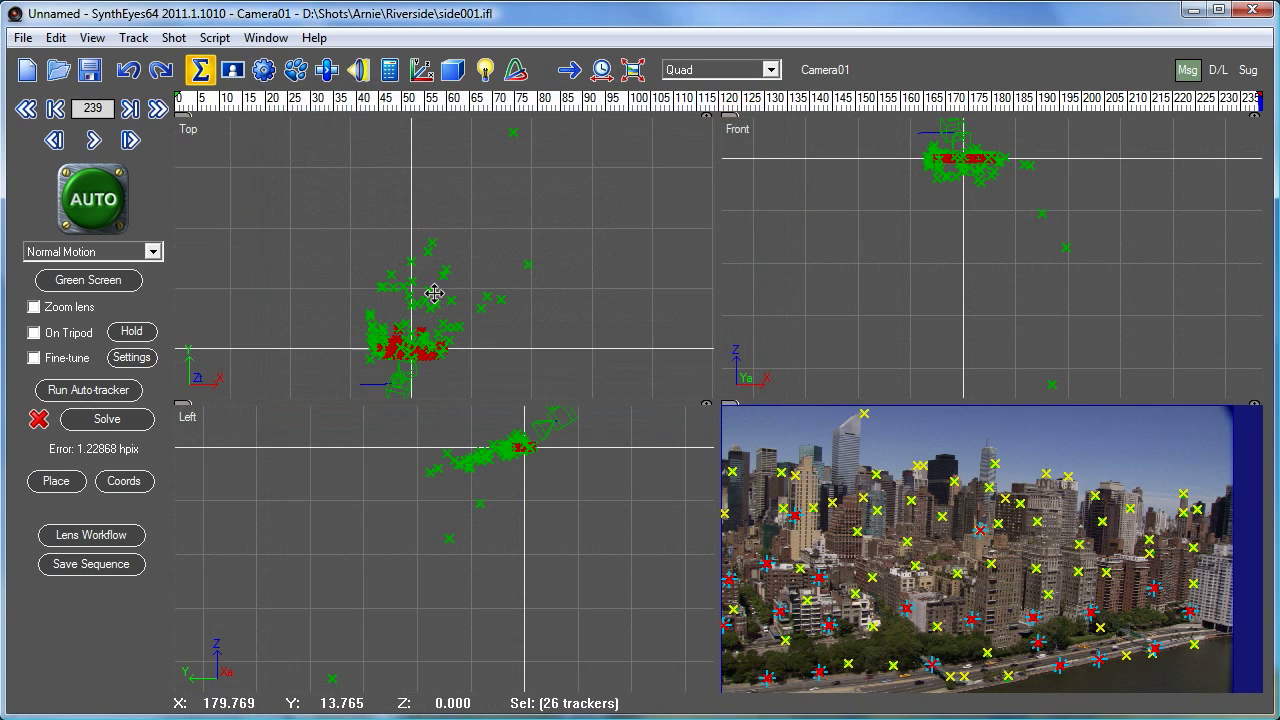
click(134, 38)
click(160, 83)
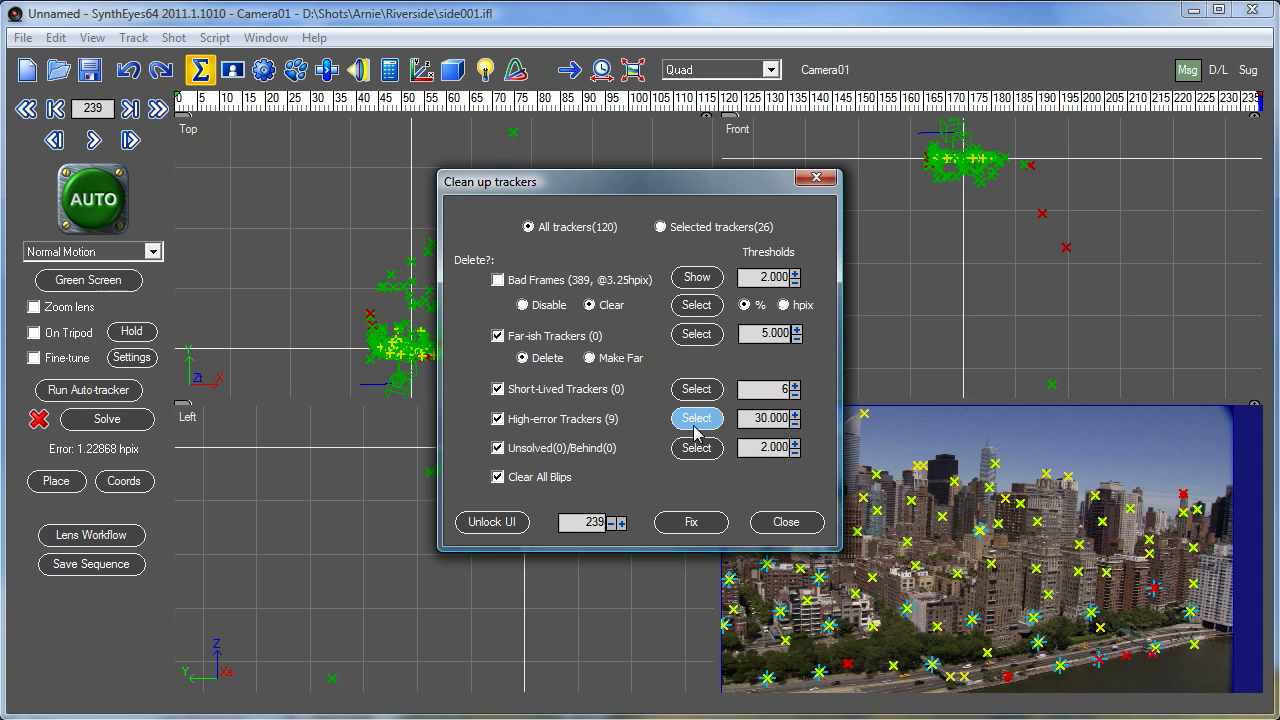
click(693, 522)
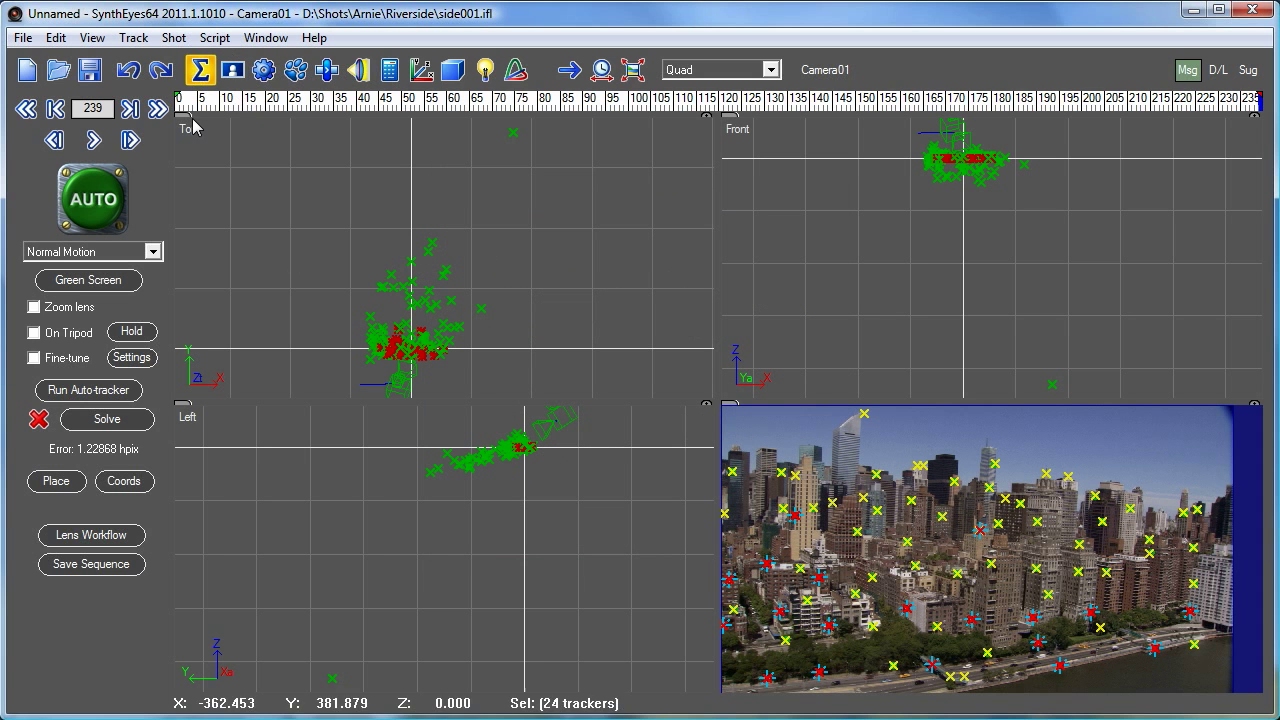
Enable lens distortion calculation for the camera and solve the scene again.
click(358, 69)
click(59, 374)
click(390, 72)
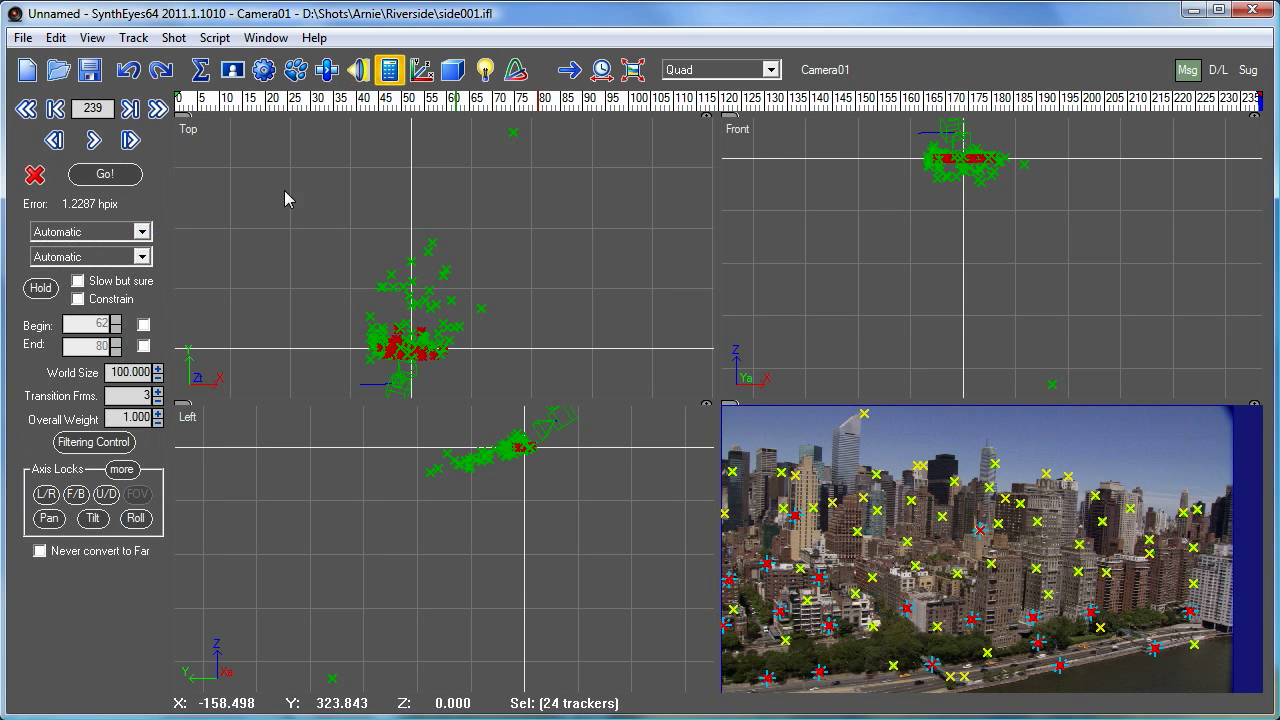
click(105, 174)
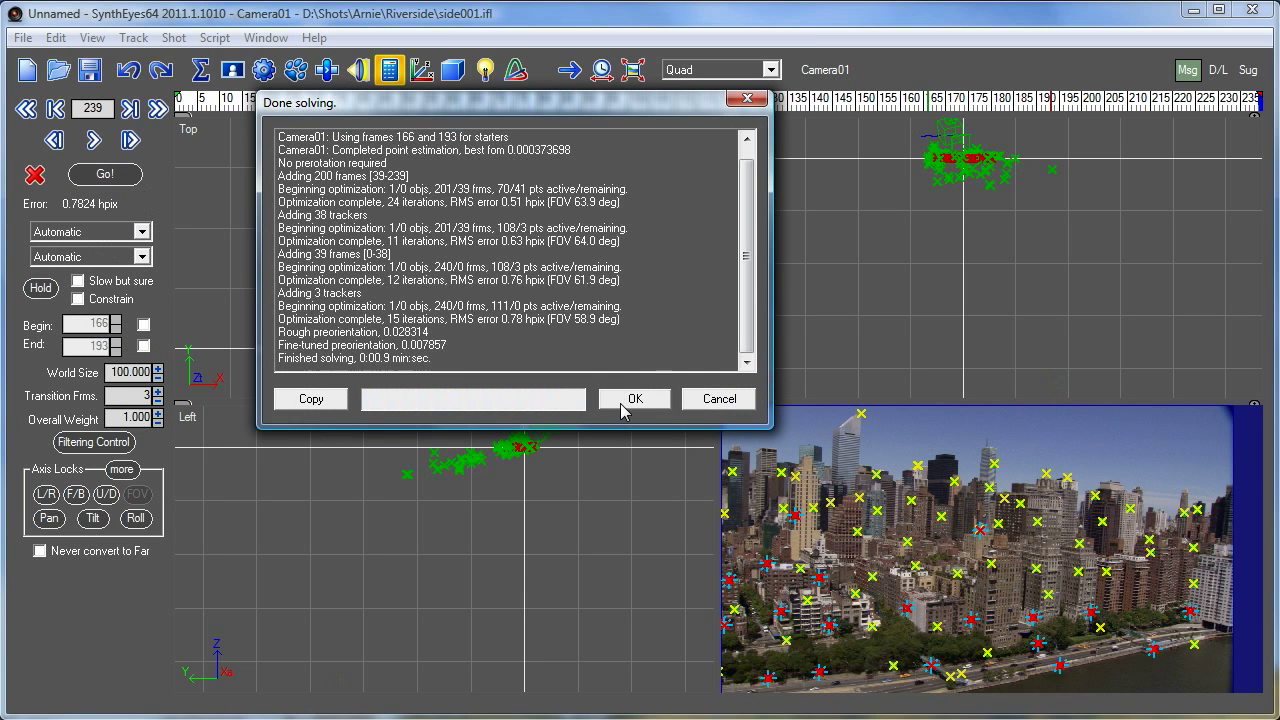
click(634, 398)
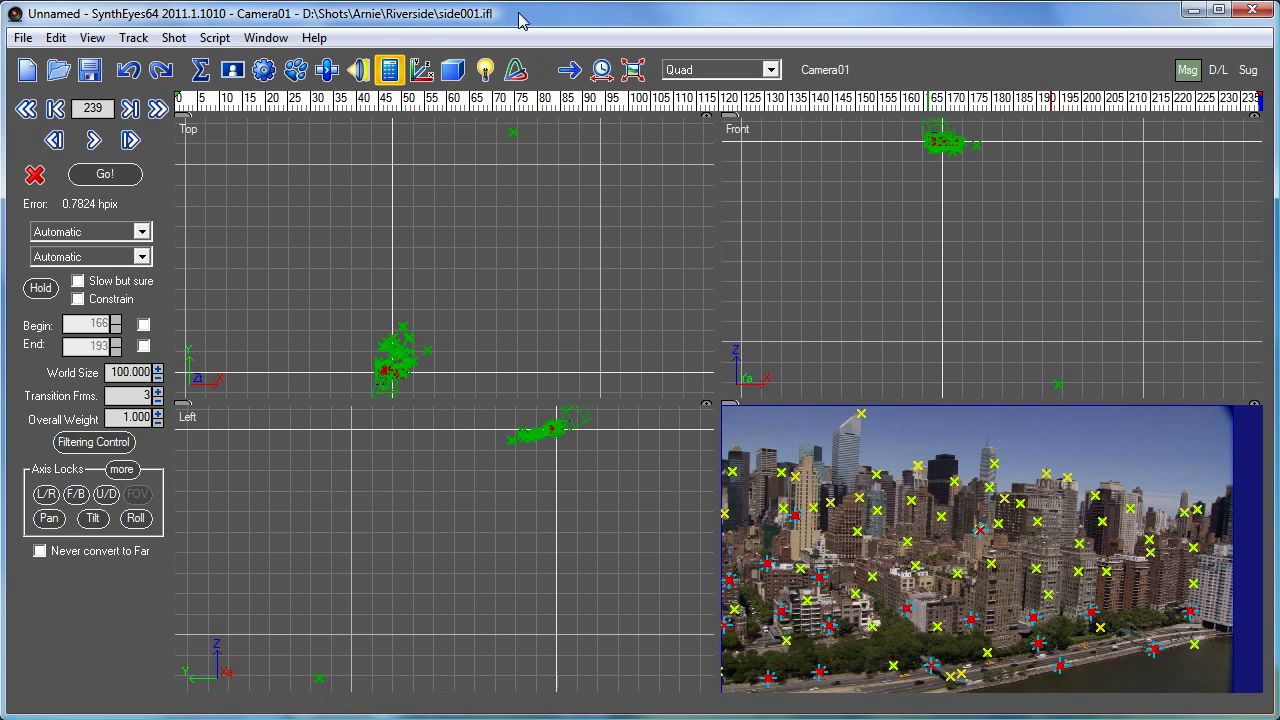
Check the solved lens values and apply the Lens Workflow with Redistorted(2) output, margin 2 and Width=16x enabled.
click(358, 70)
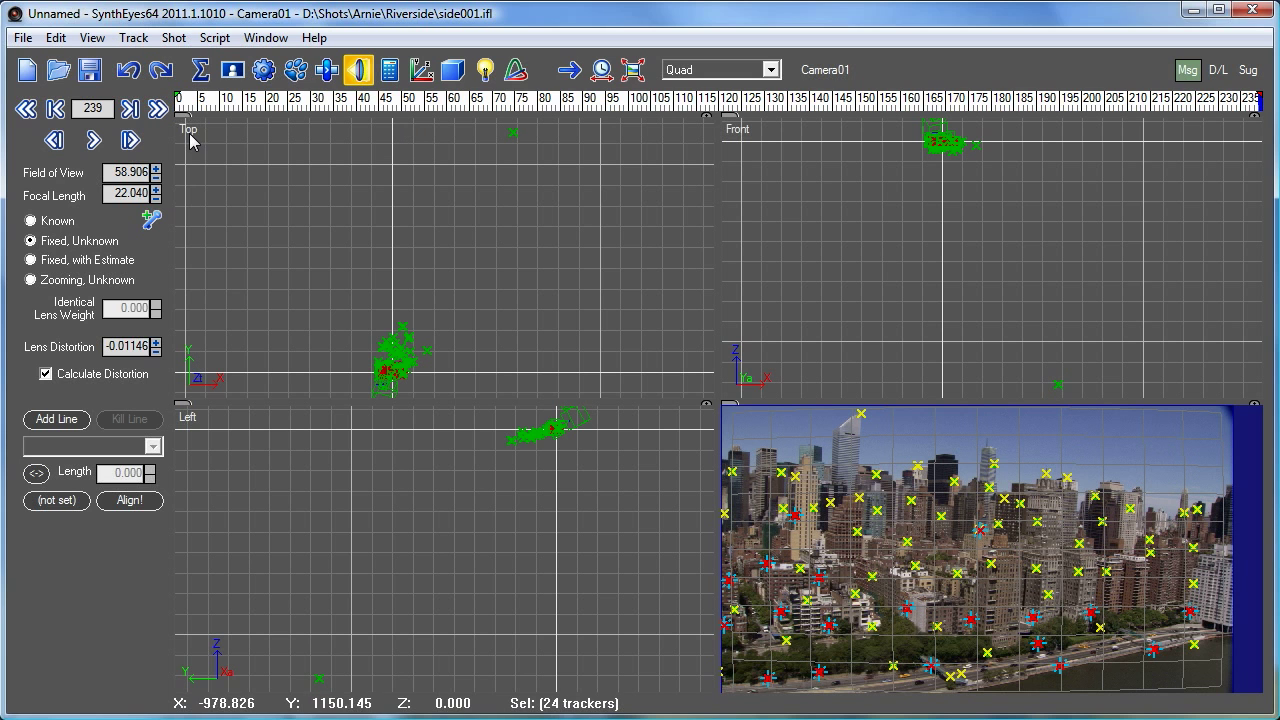
click(203, 71)
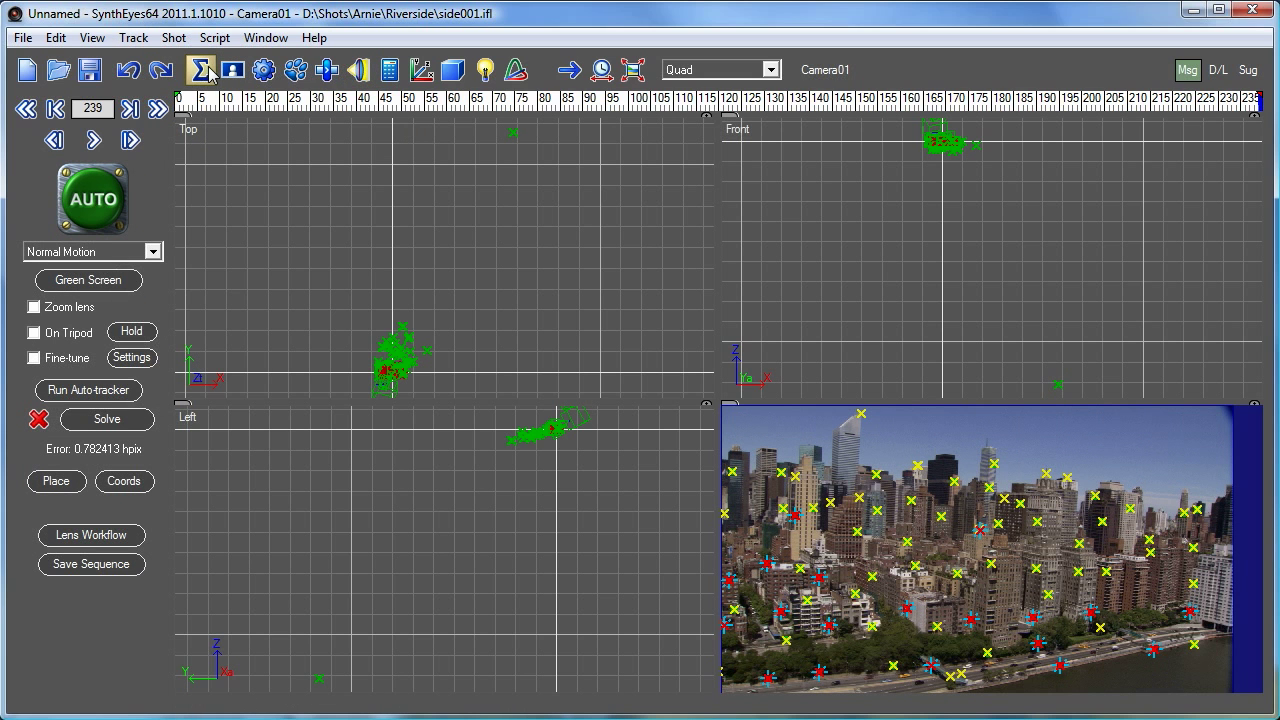
click(90, 538)
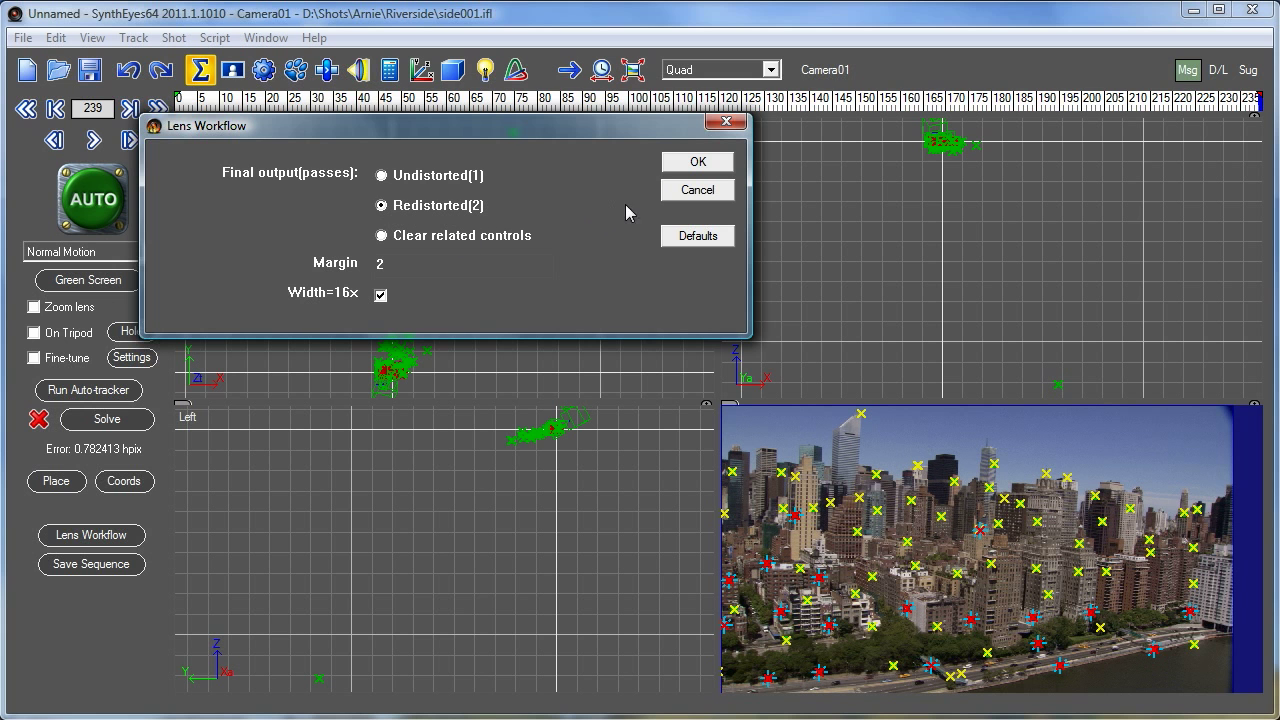
click(705, 164)
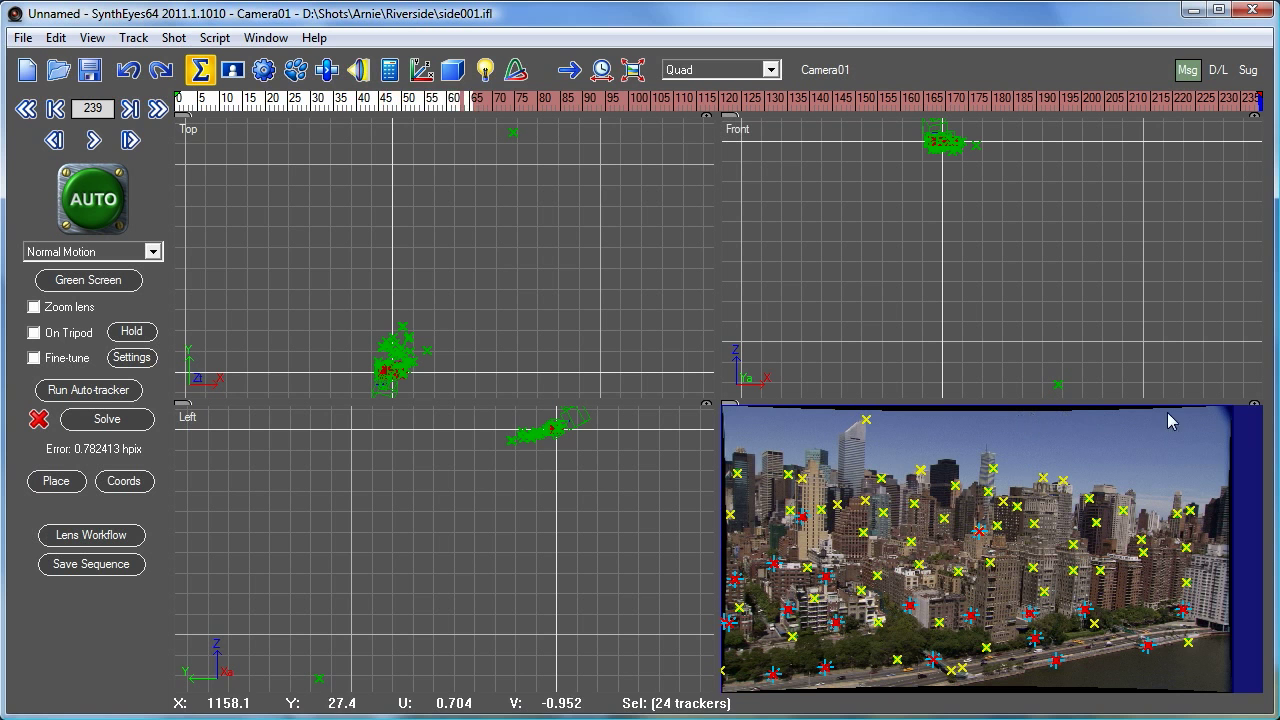
Examine the undistorted shot in the Camera view, its image size in the shot settings, and the image preparation's cropping and lens values.
click(700, 72)
click(700, 88)
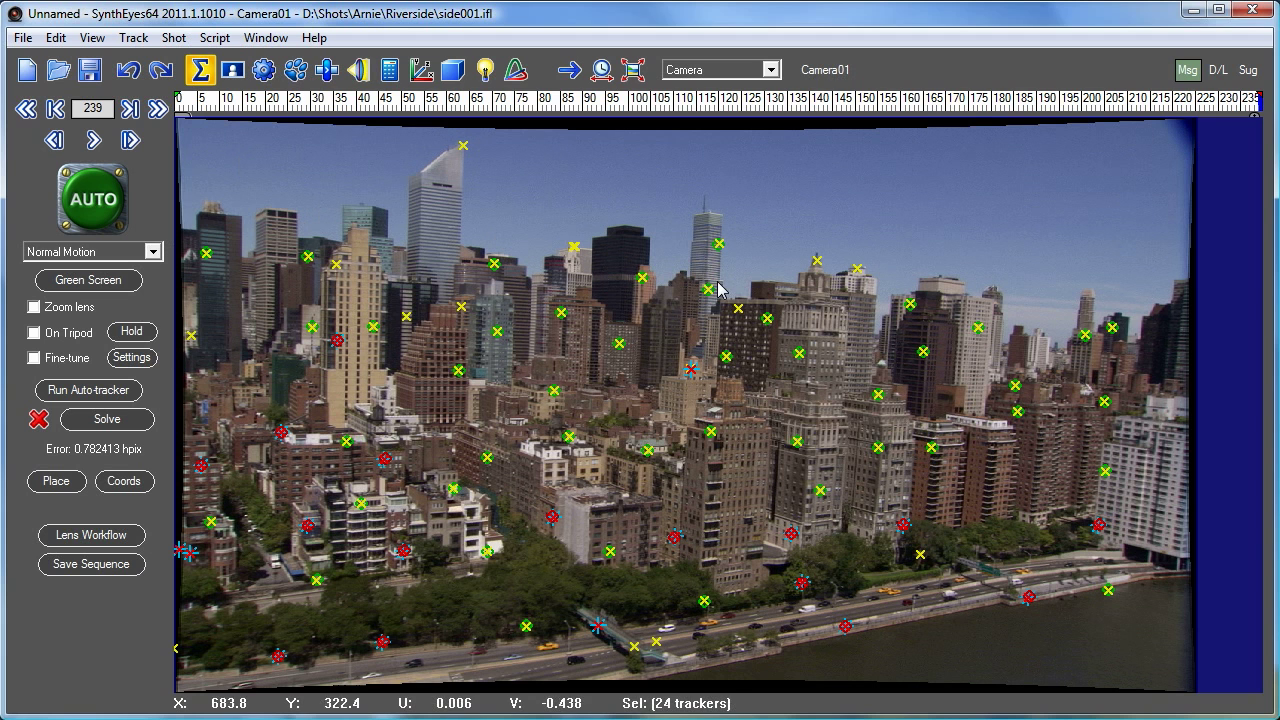
click(174, 38)
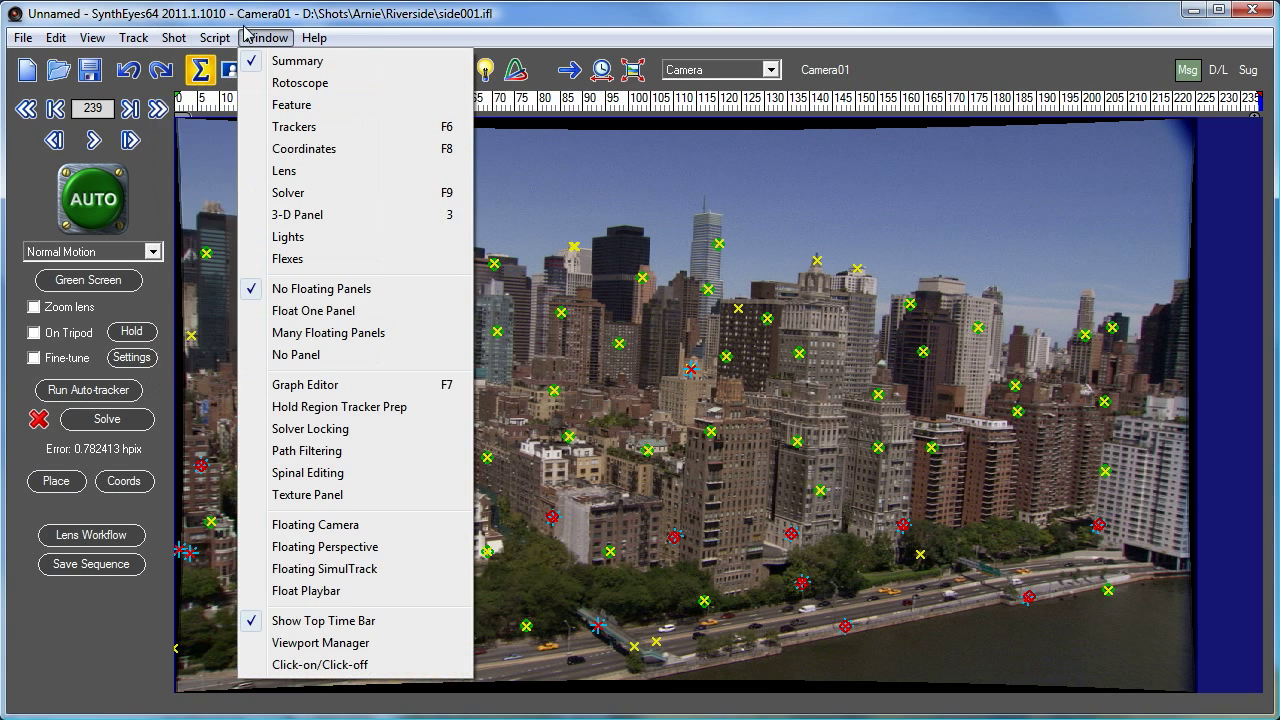
click(207, 83)
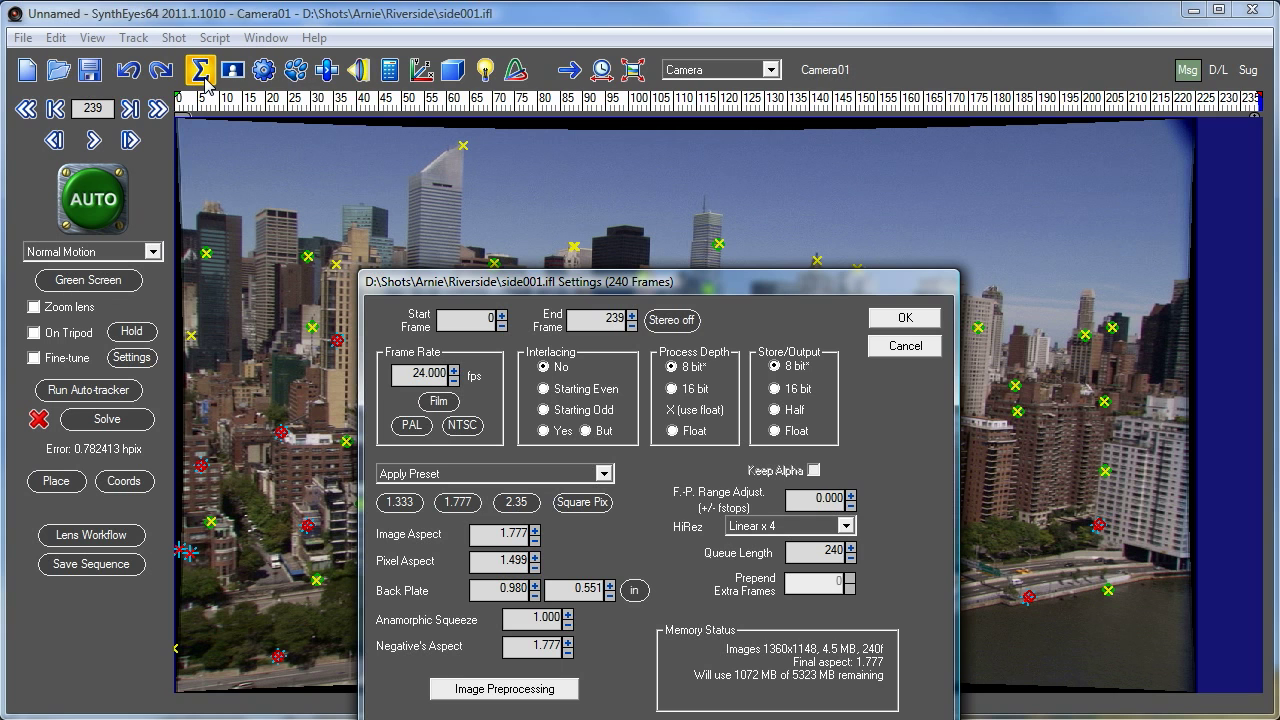
click(898, 319)
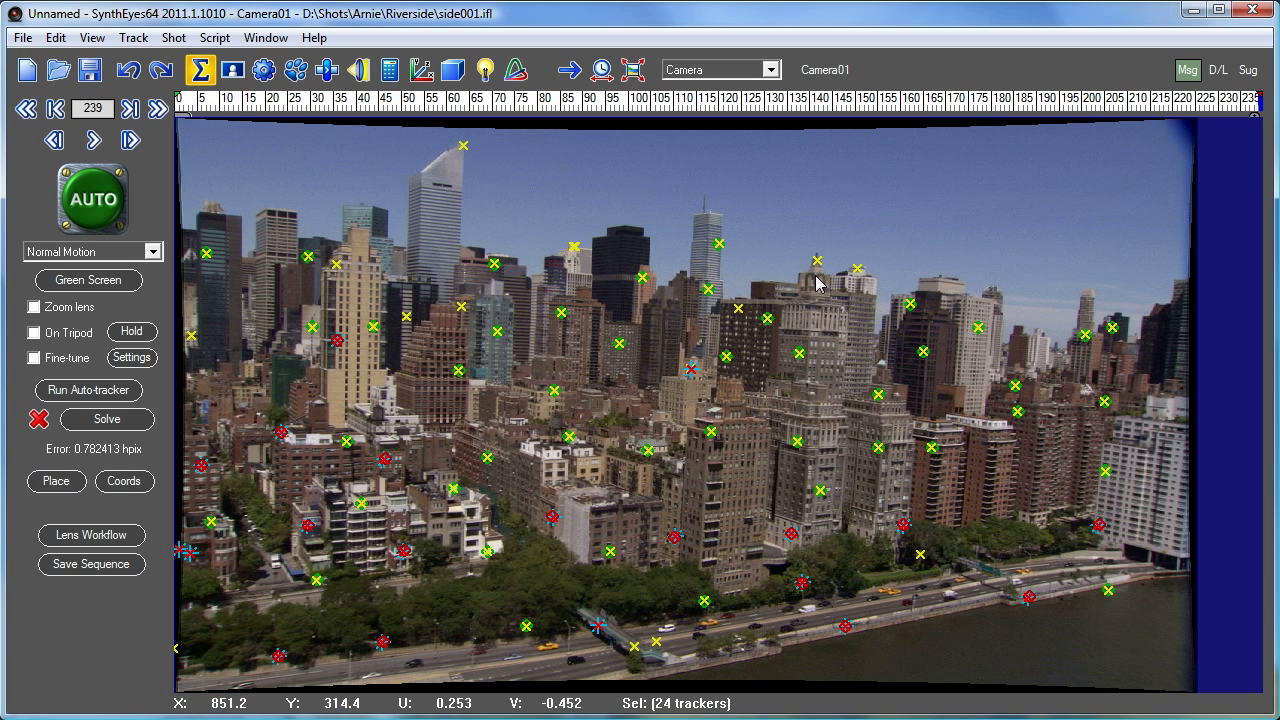
key(p)
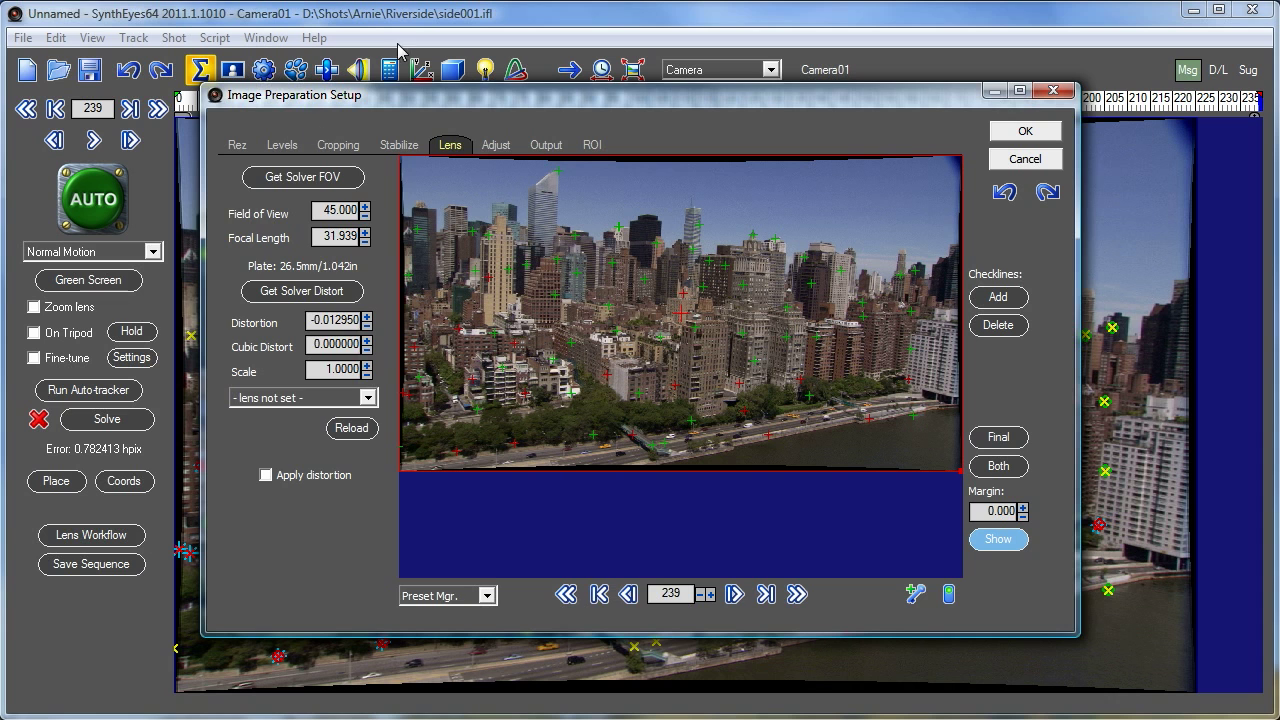
click(337, 145)
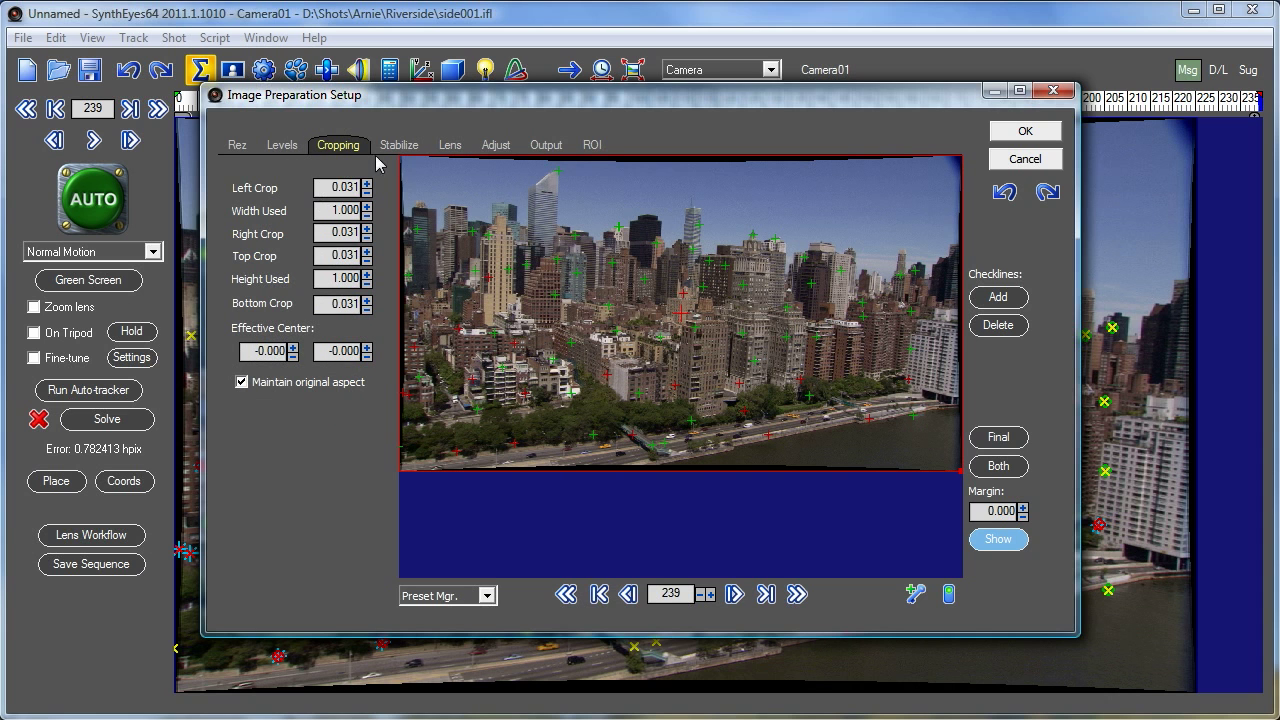
click(458, 148)
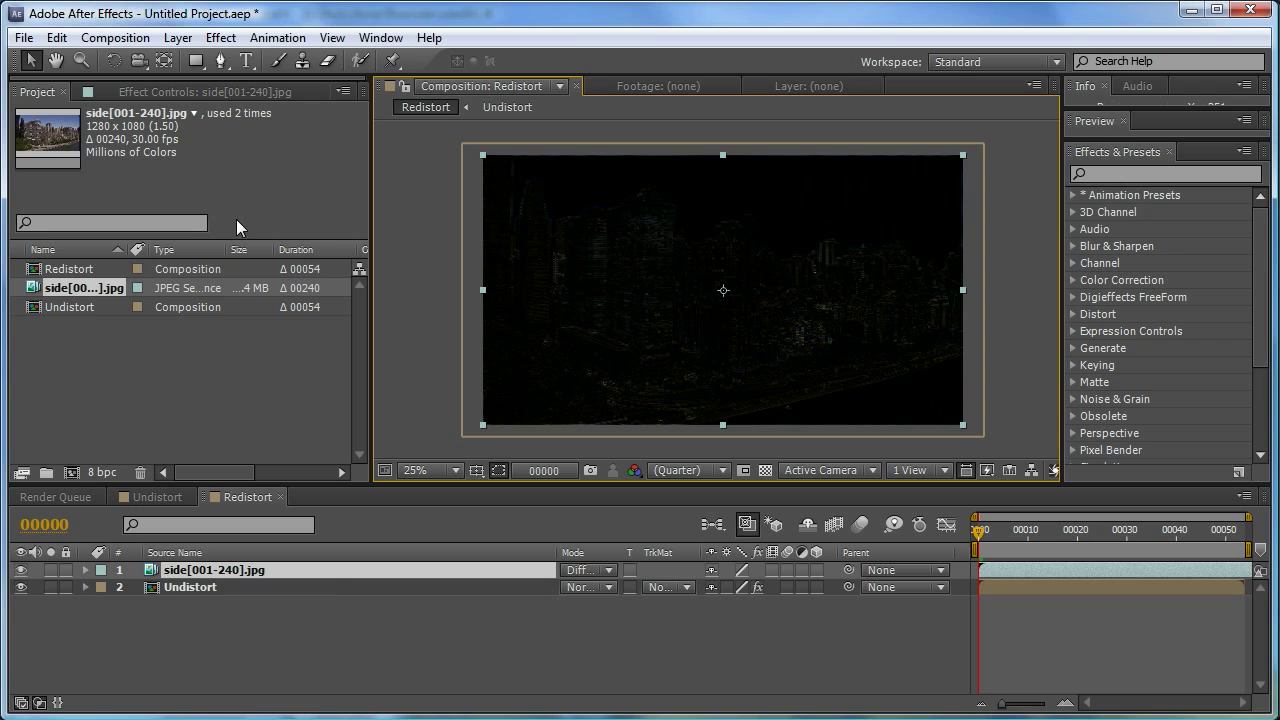
Switch to After Effects and start a new project, discarding the changes in the open one.
click(24, 38)
mouse_move(50, 60)
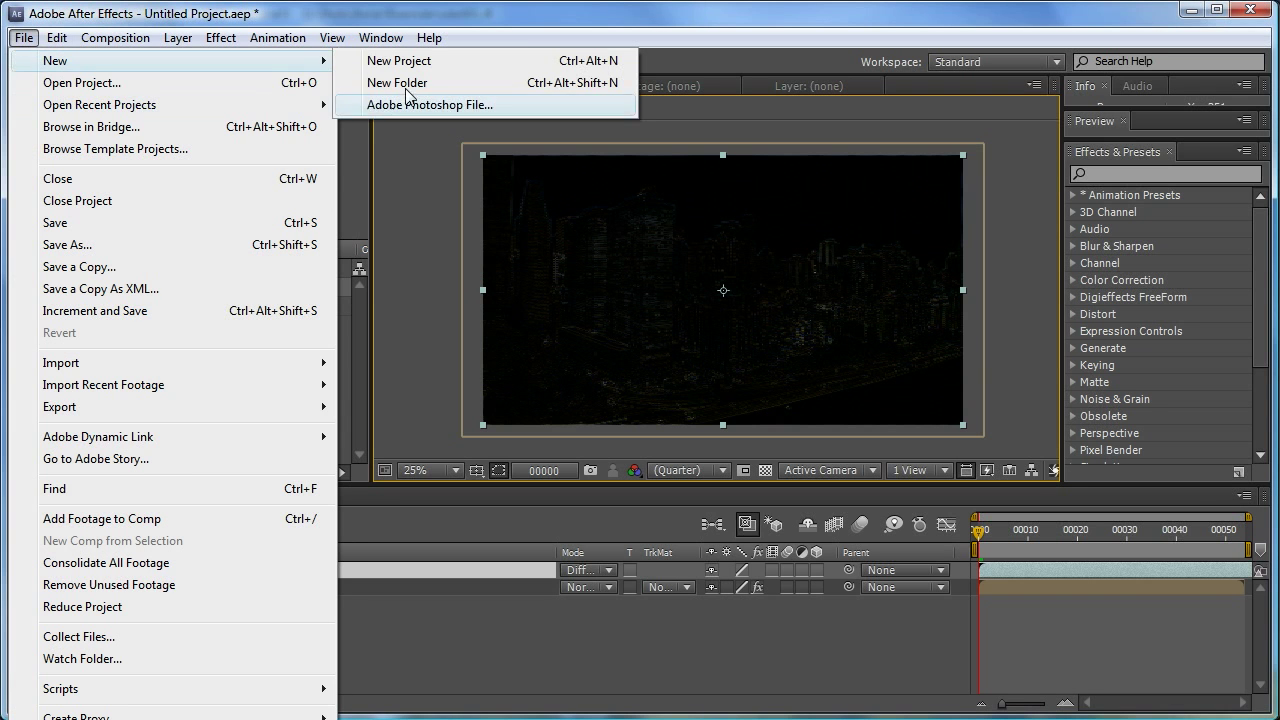
click(400, 62)
click(642, 394)
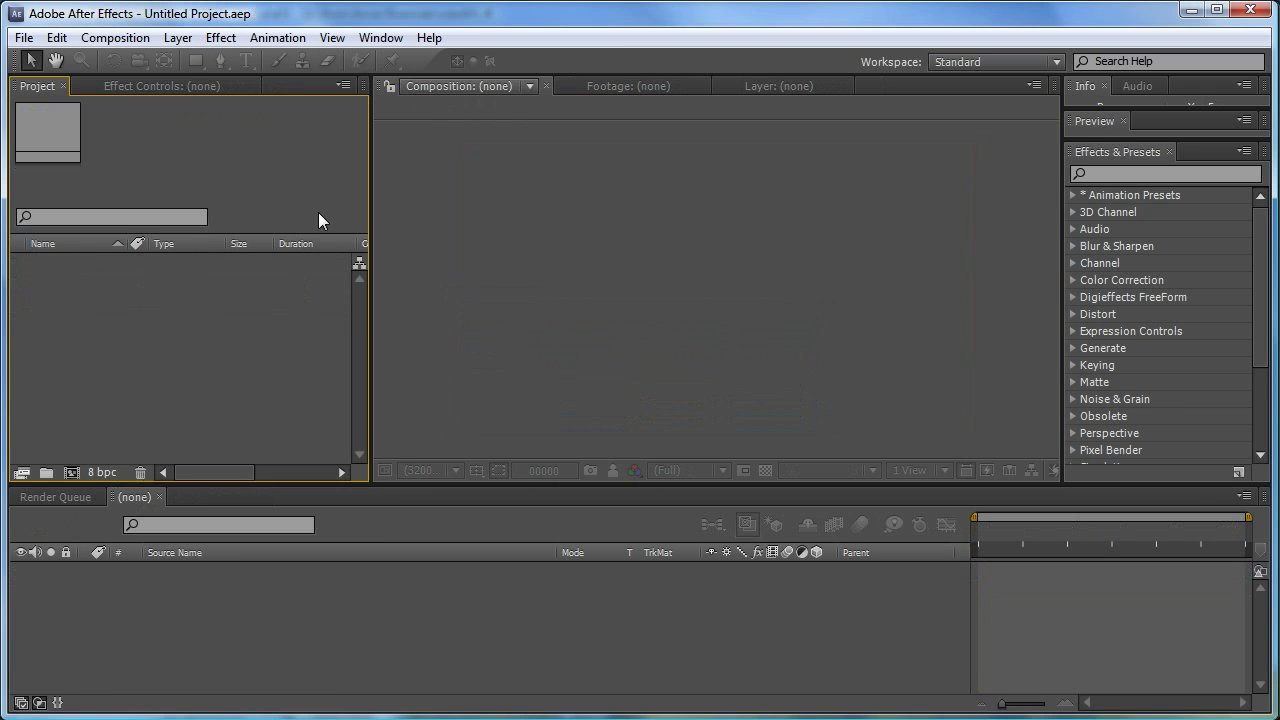
Import the JPEG image sequence starting with side001.jpg from the Riverside folder.
click(24, 38)
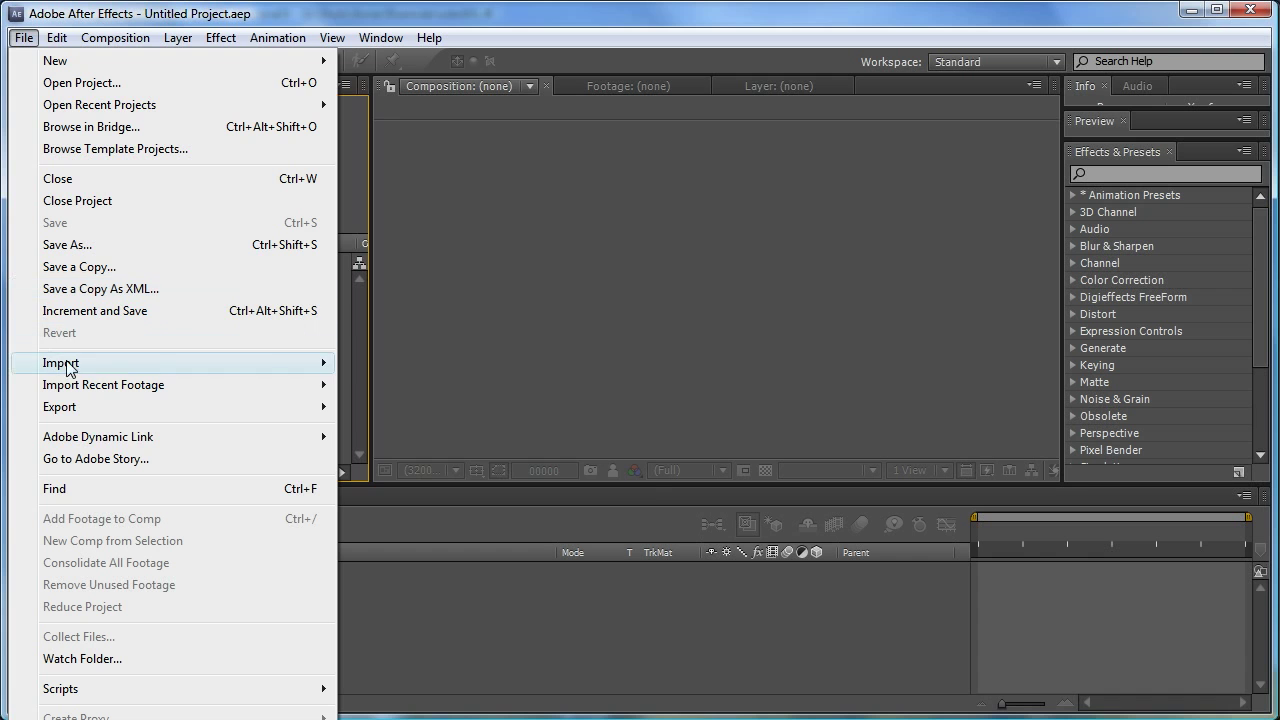
mouse_move(70, 363)
click(471, 367)
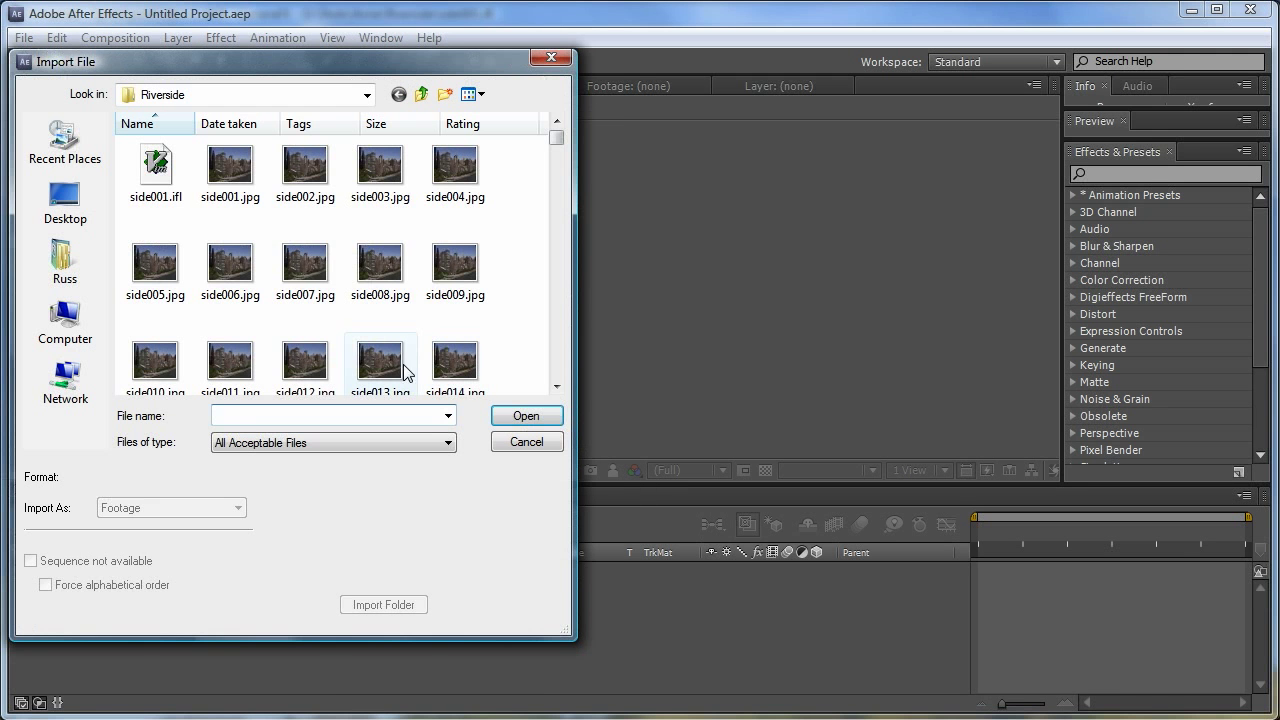
click(224, 170)
click(524, 418)
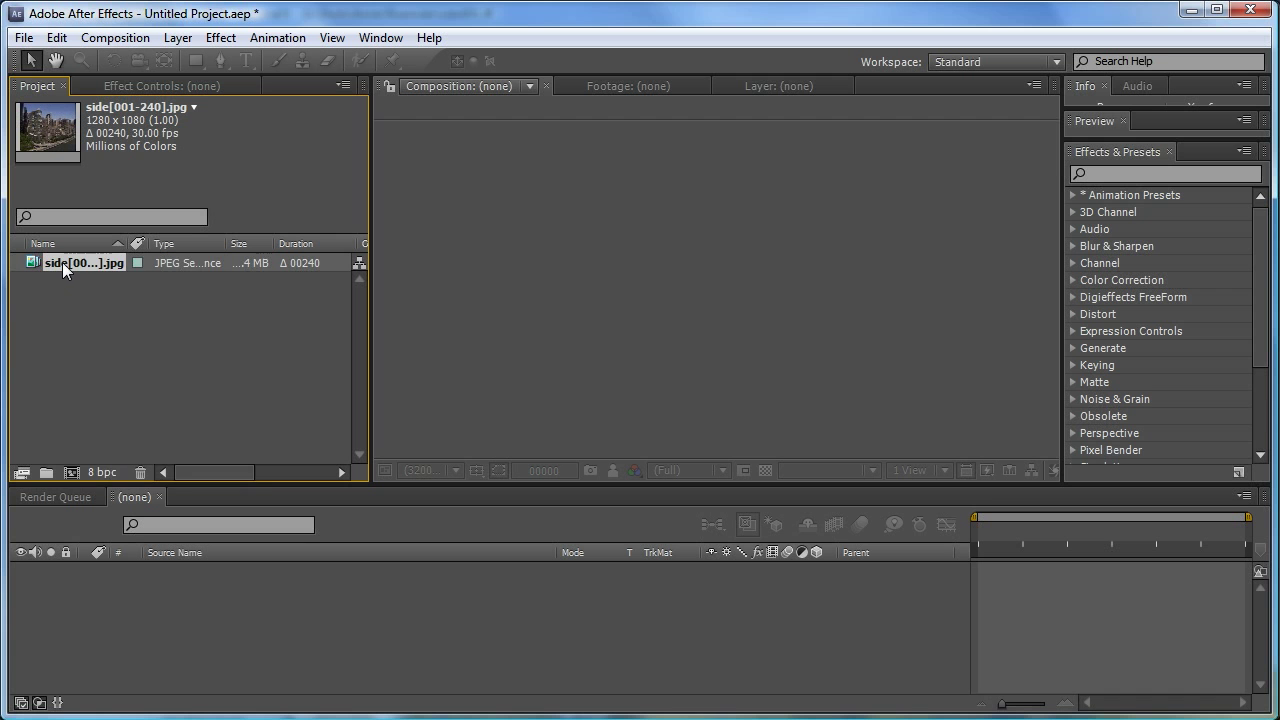
Interpret the imported side[001-240].jpg footage with the DVCPRO HD 1080 (1.5) pixel aspect ratio.
right_click(62, 262)
mouse_move(255, 341)
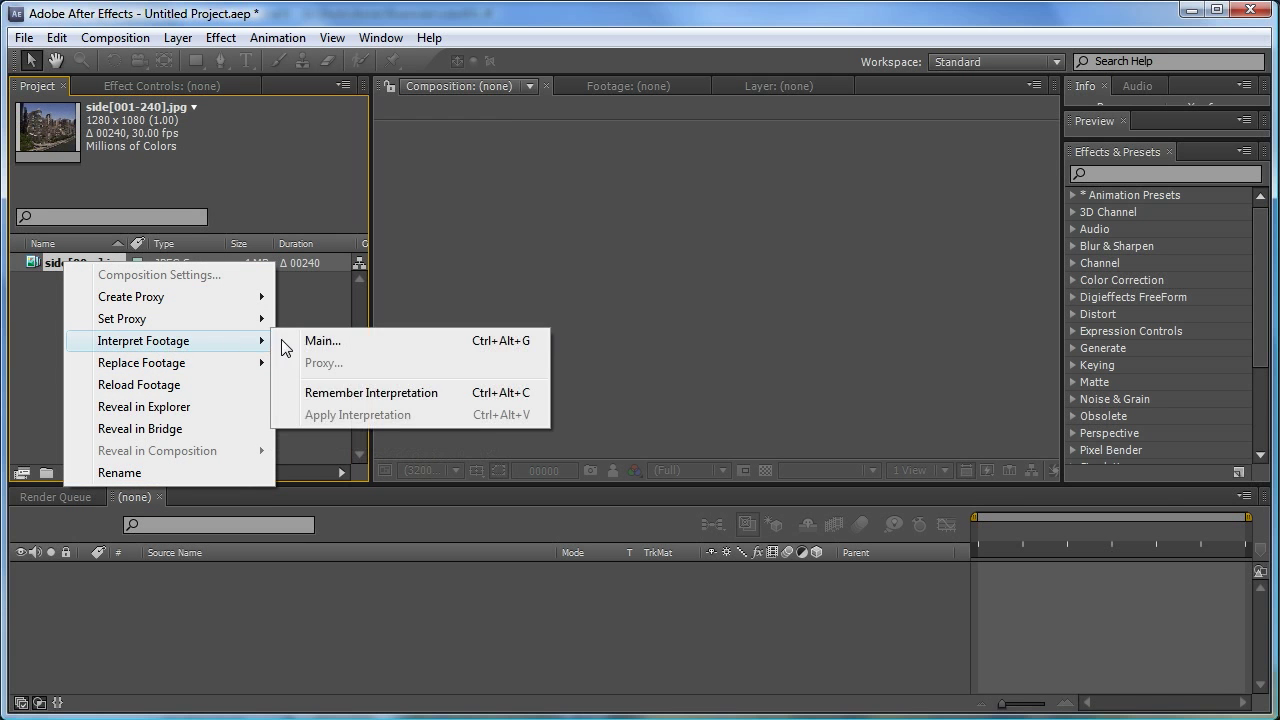
click(330, 341)
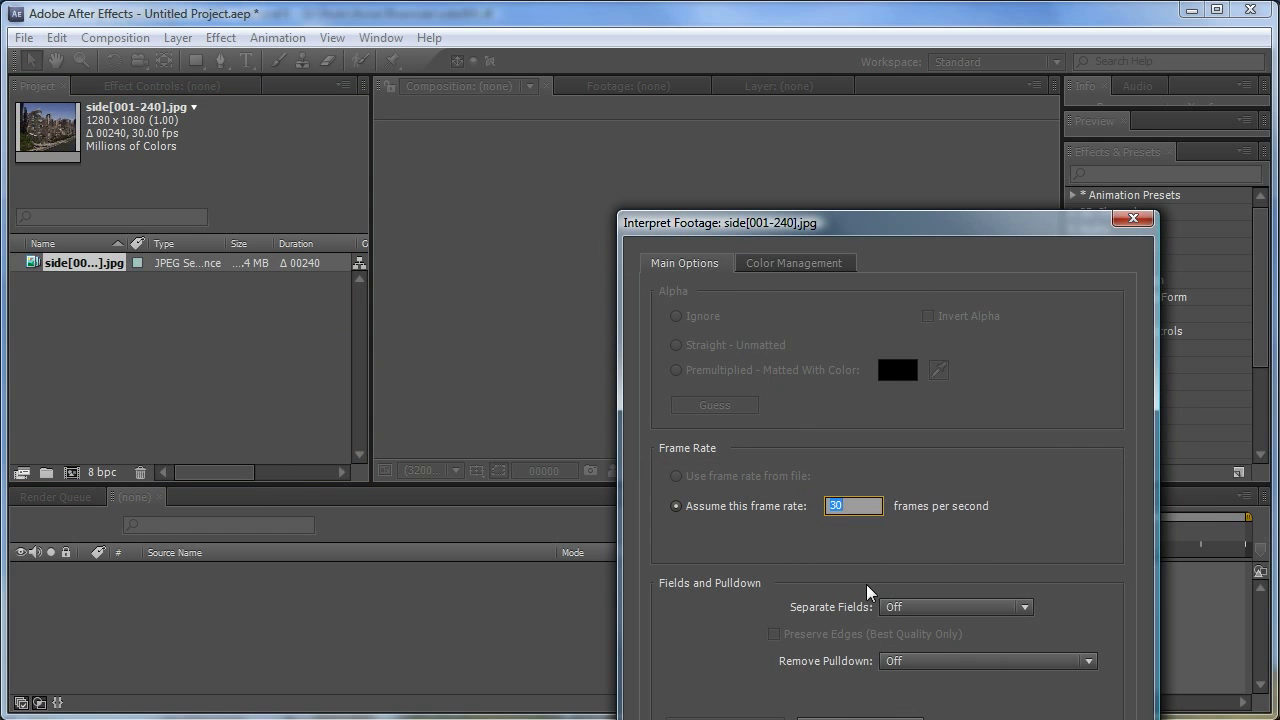
drag(846, 225, 668, 49)
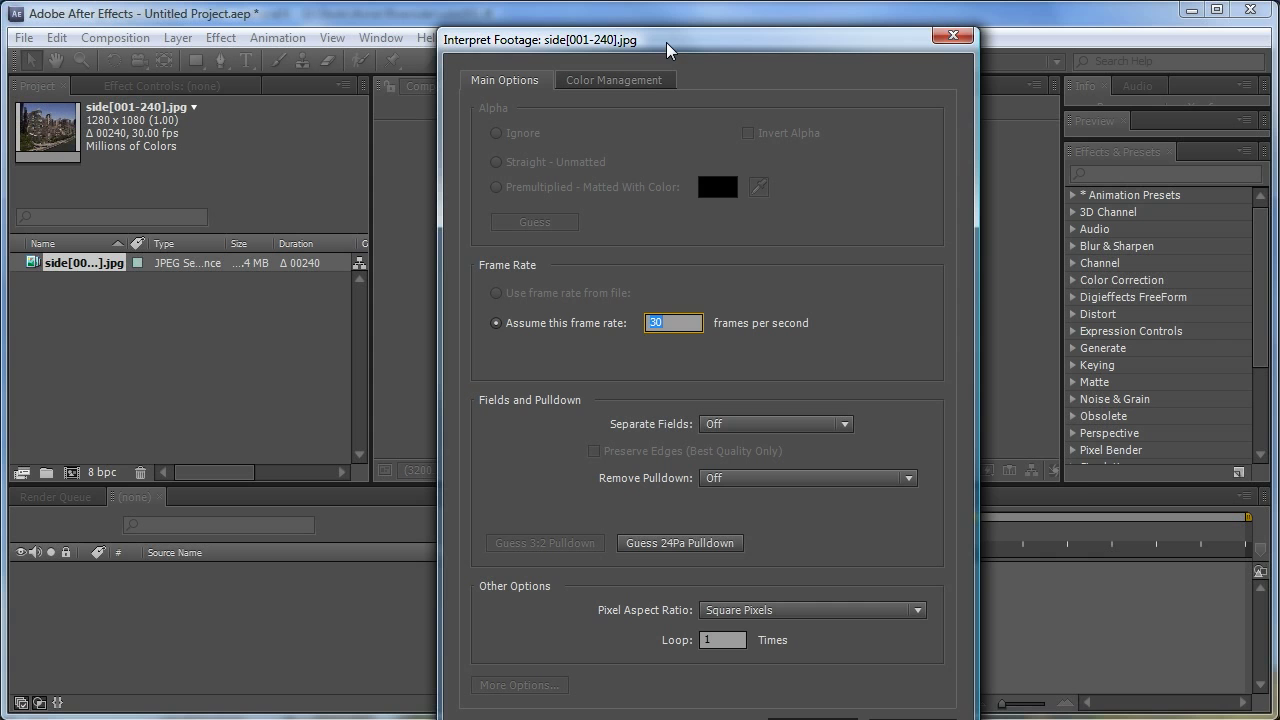
click(750, 610)
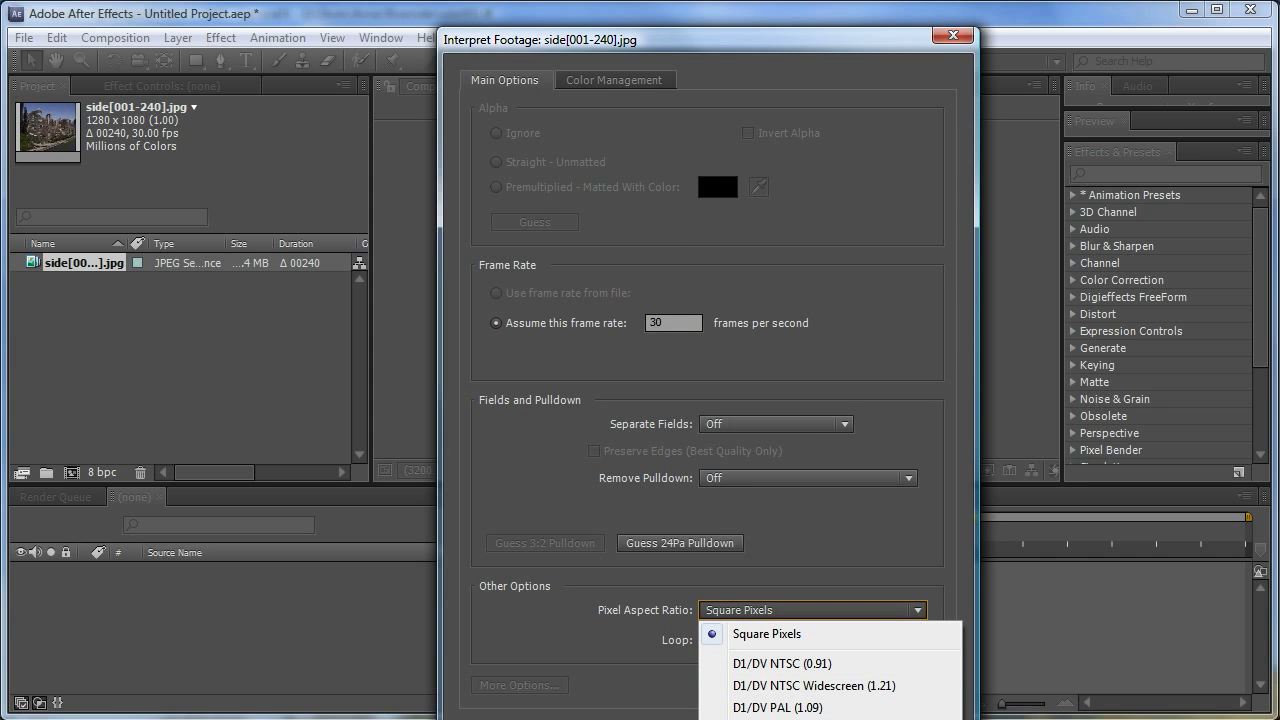
click(785, 719)
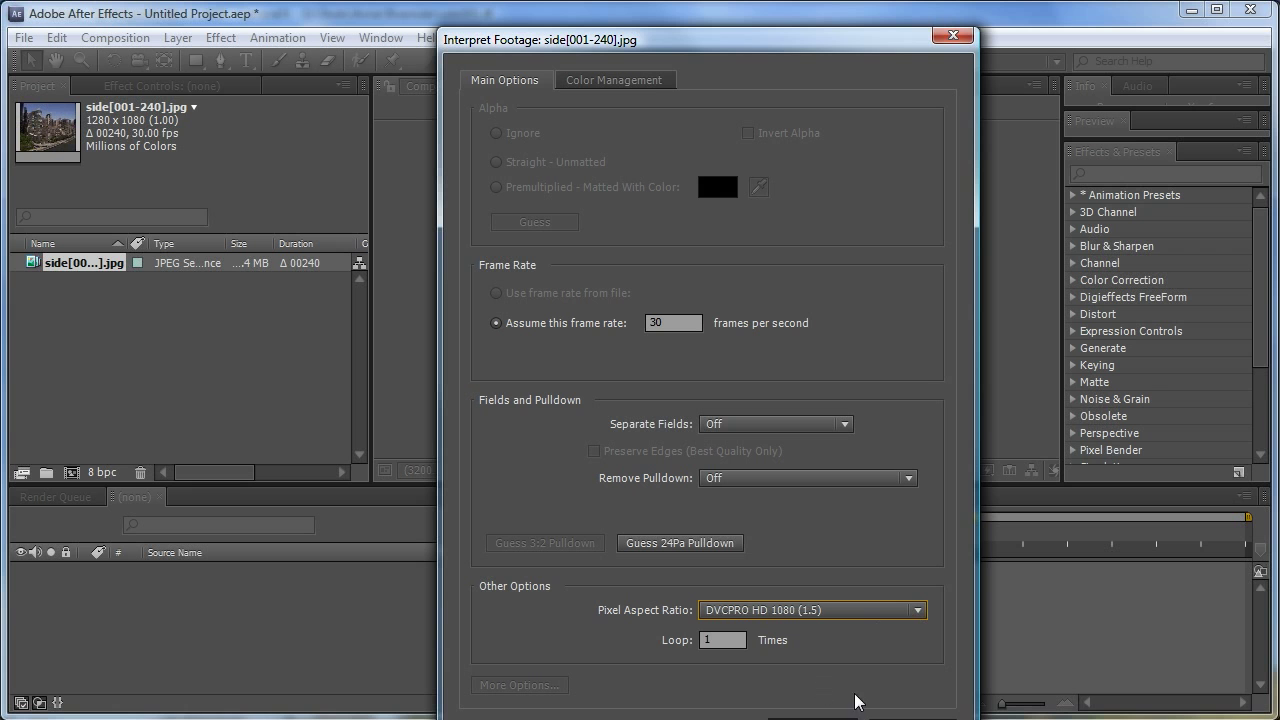
click(813, 719)
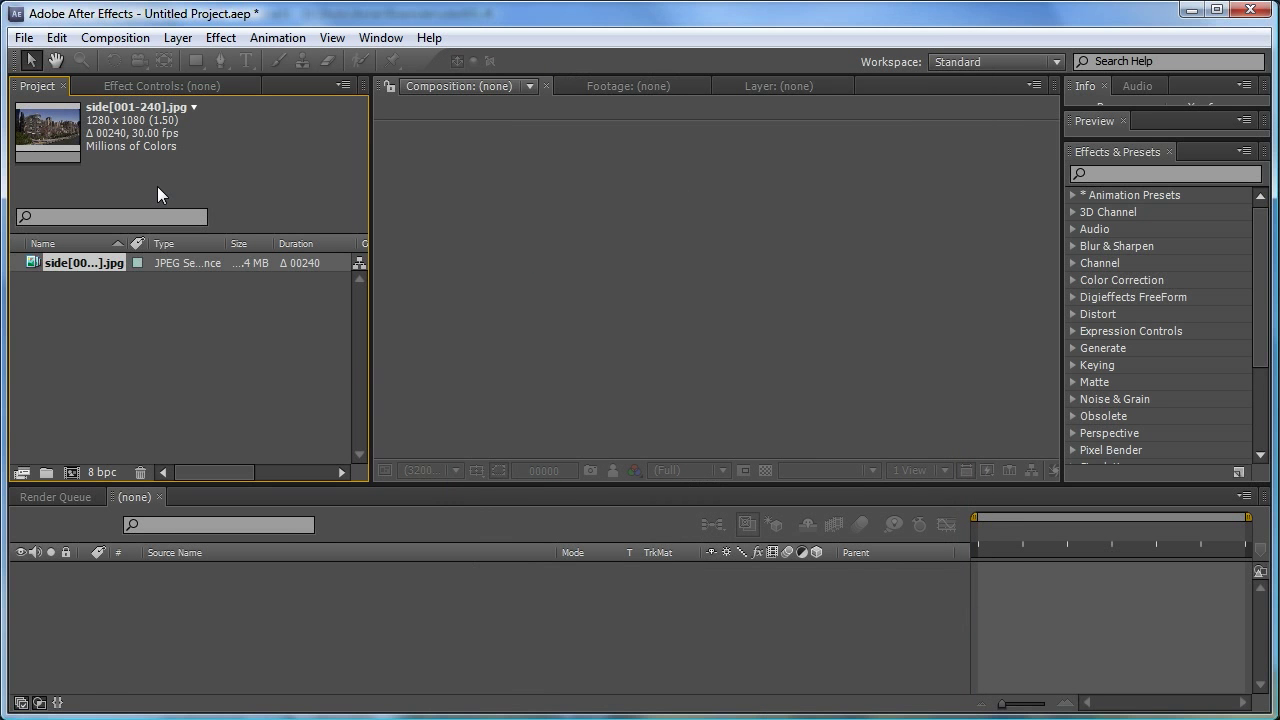
Create a new composition 1360 px wide and 1148 px high with the DVCPRO HD 1080 (1.5) pixel aspect ratio.
click(120, 40)
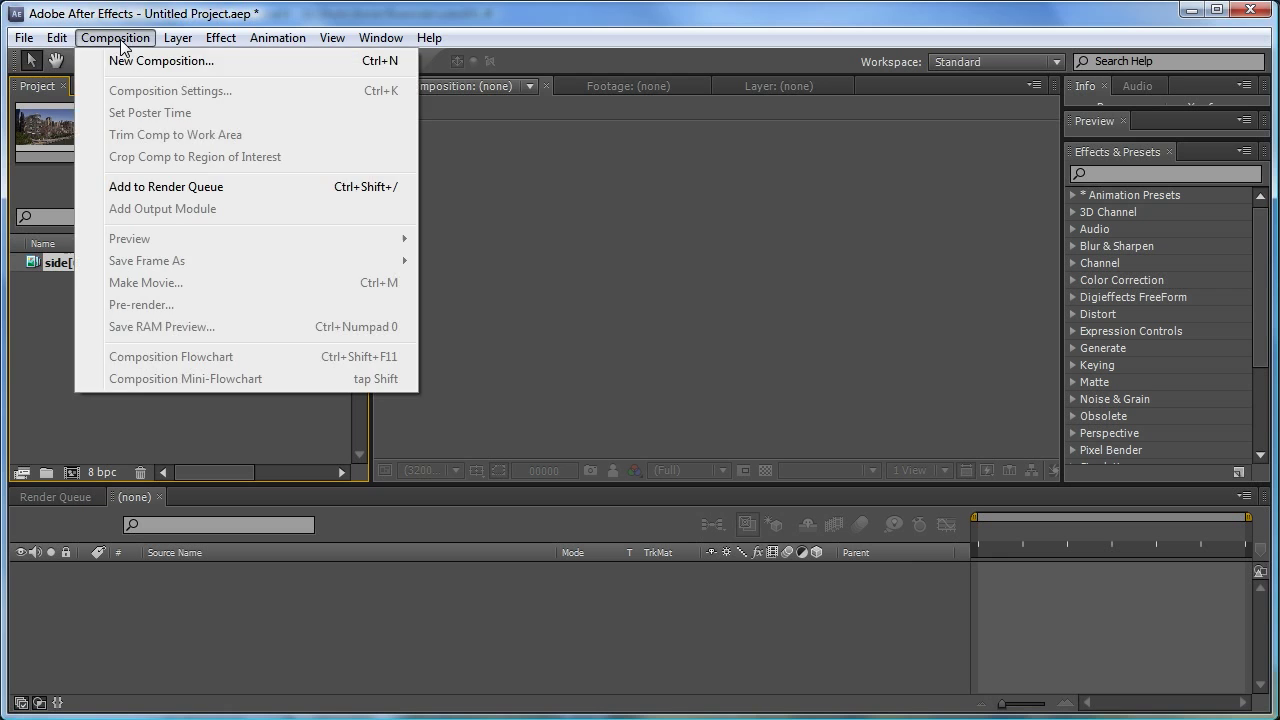
click(143, 61)
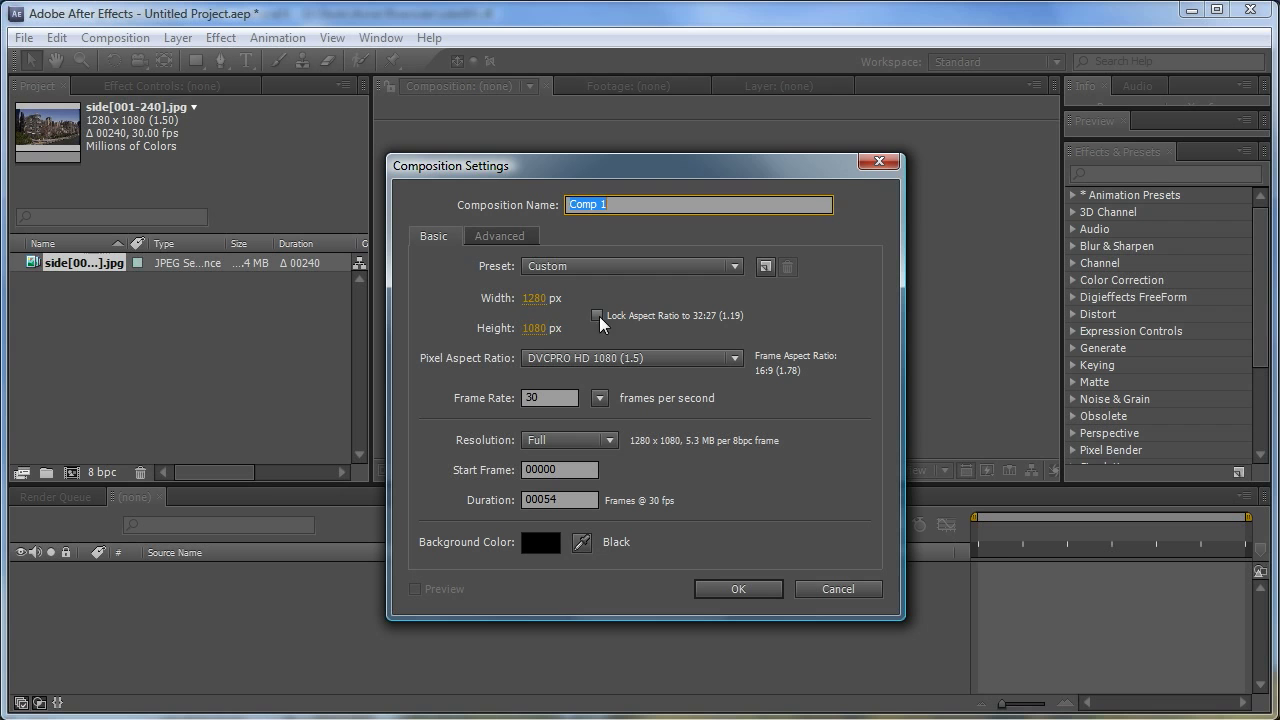
click(534, 298)
text(1360)
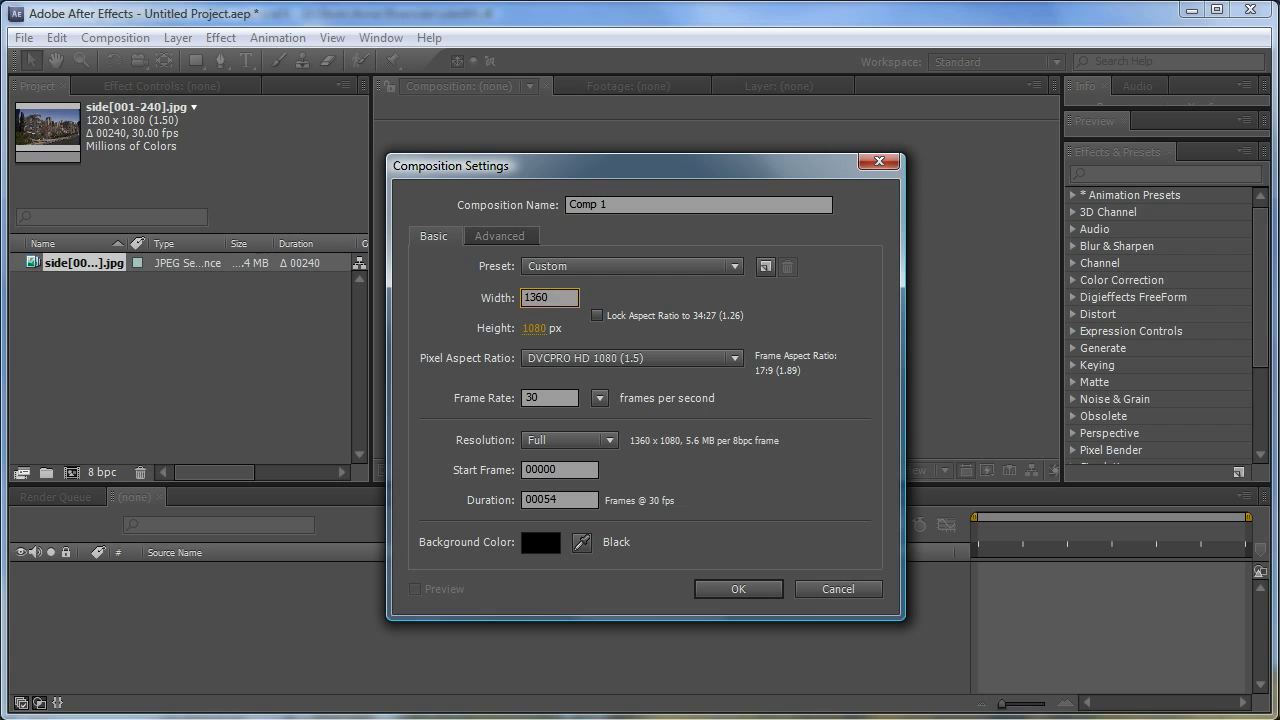
key(Tab)
text(1148)
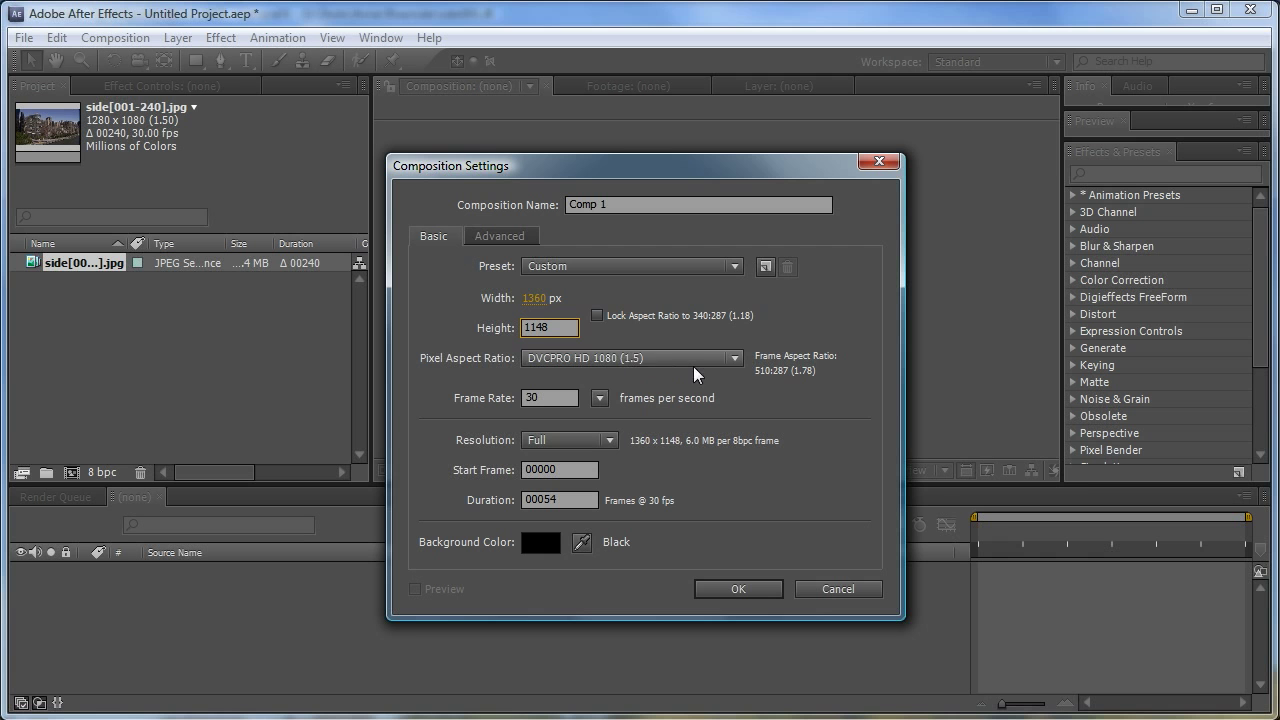
click(724, 588)
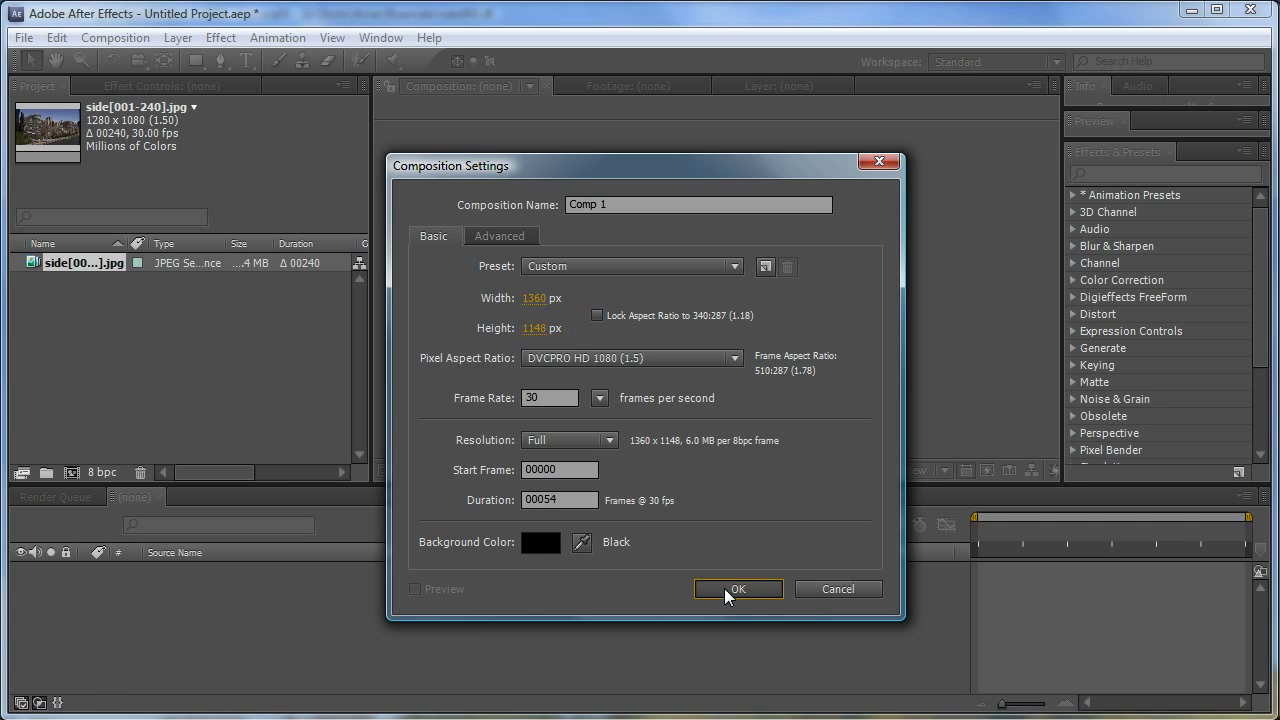
Rename the new composition as Undistorted.
right_click(86, 264)
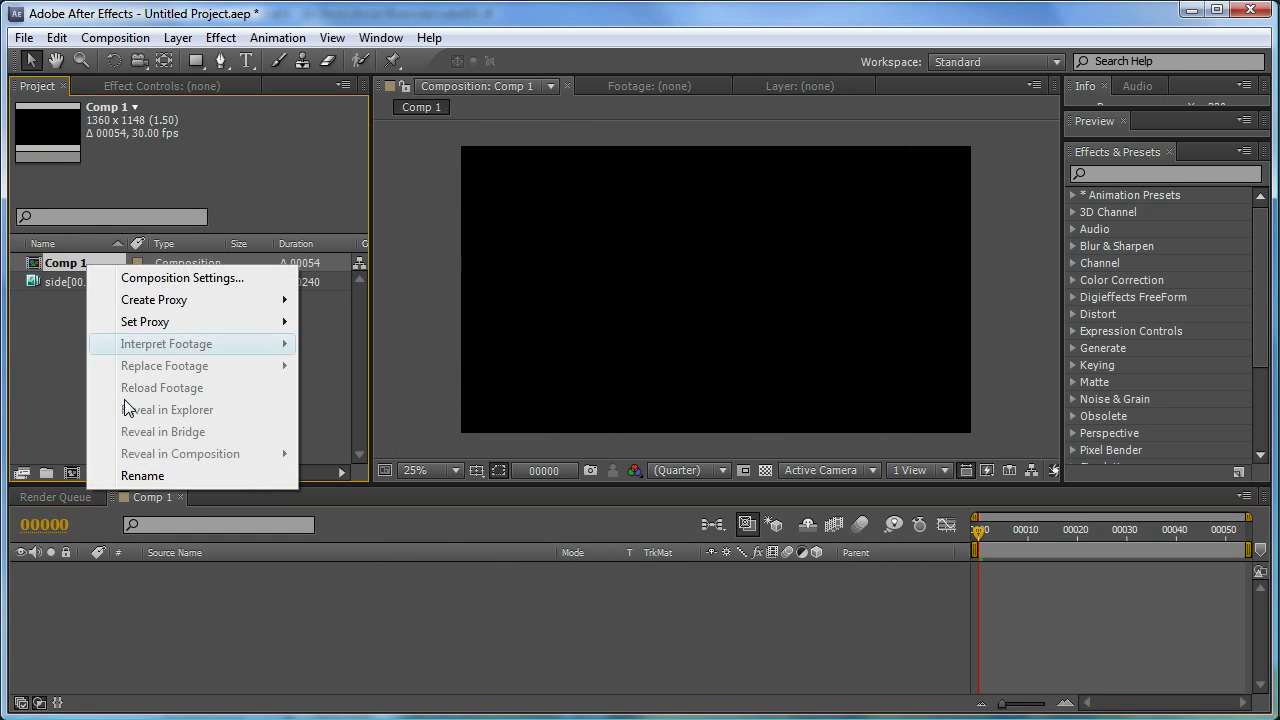
click(137, 471)
text(Undistorted)
key(Return)
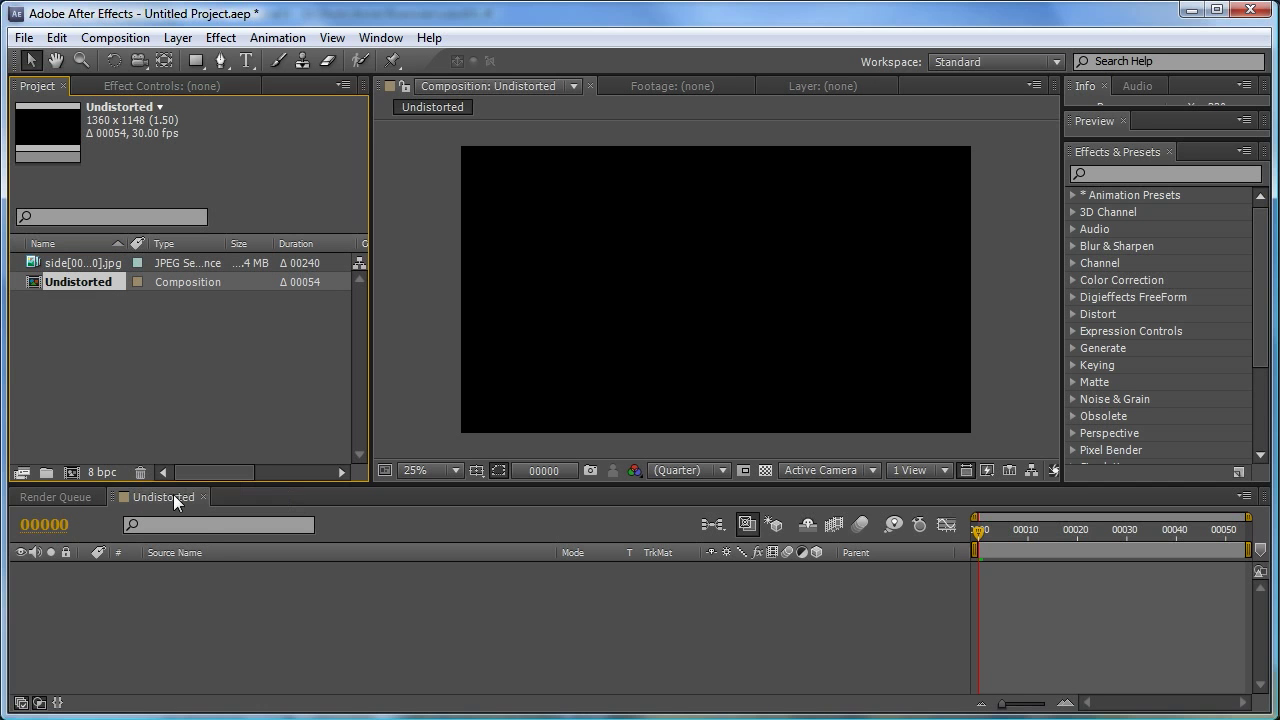
Add the side[001-240].jpg footage to the Undistorted composition and apply the SynthEyes Undistort effect to it.
click(31, 263)
drag(31, 263, 119, 608)
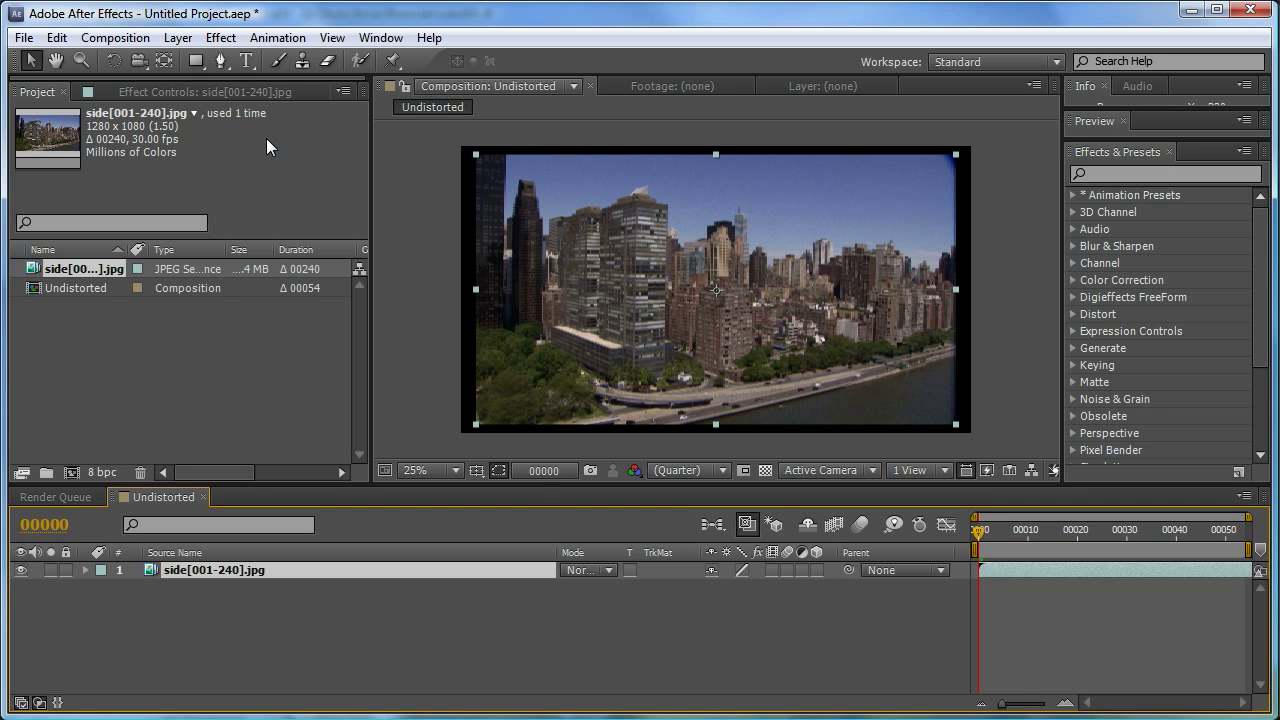
click(221, 37)
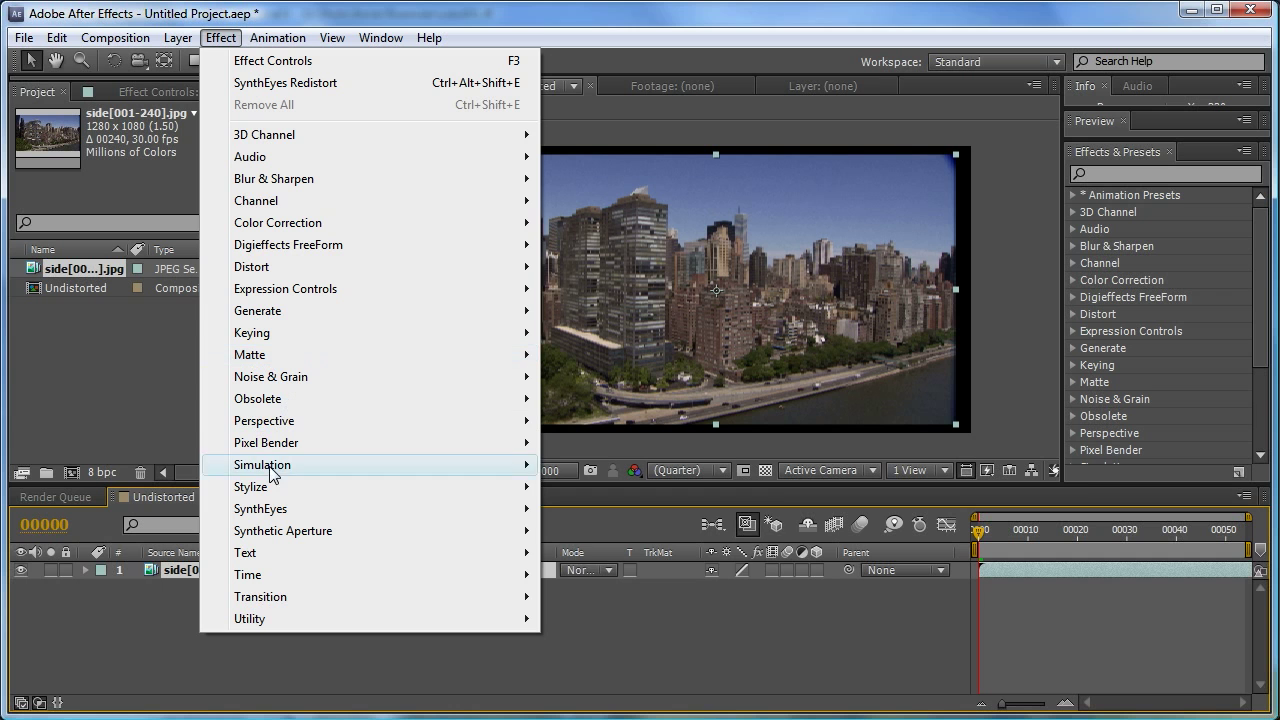
mouse_move(289, 509)
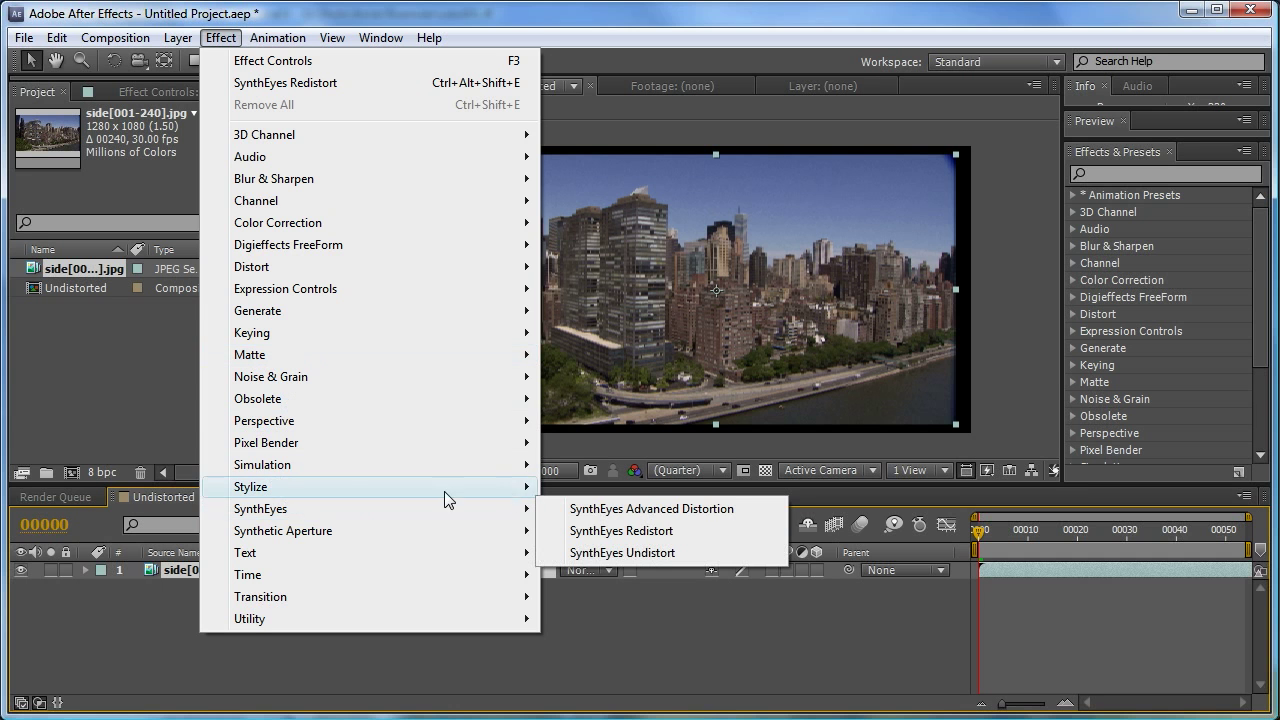
click(602, 551)
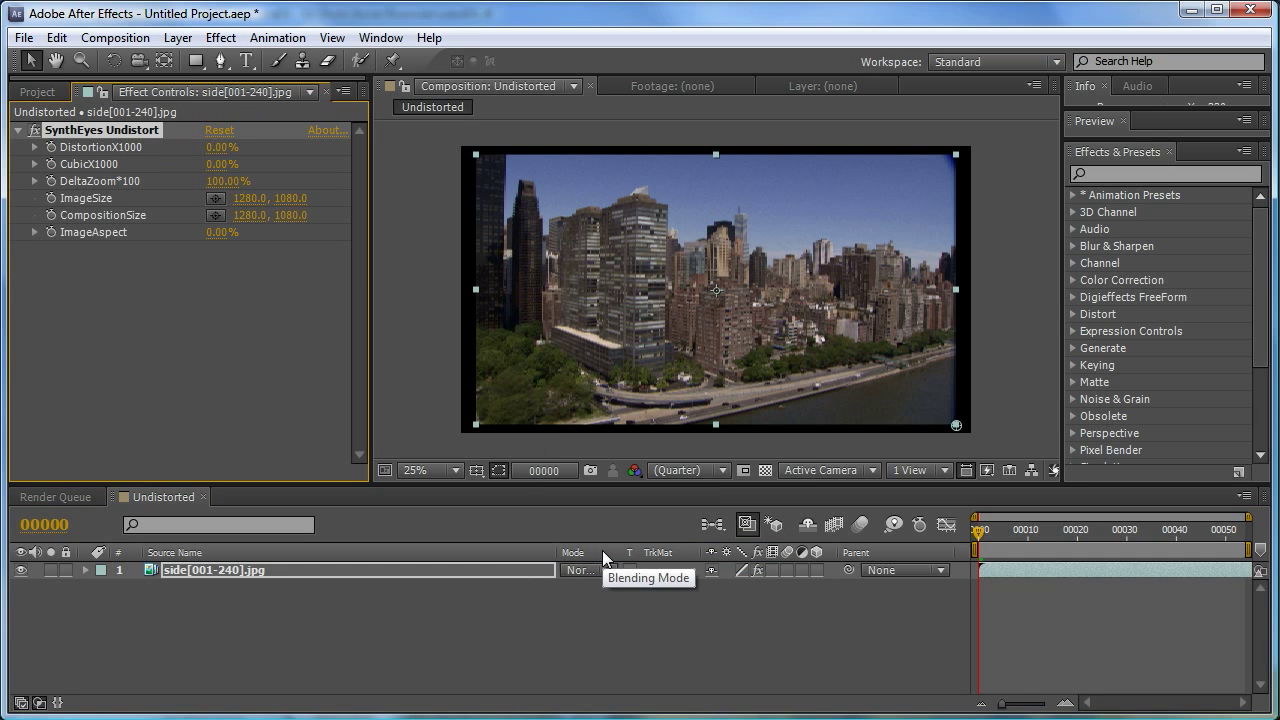
Set the SynthEyes Undistort effect's CompositionSize to 1360, 1148.
click(245, 215)
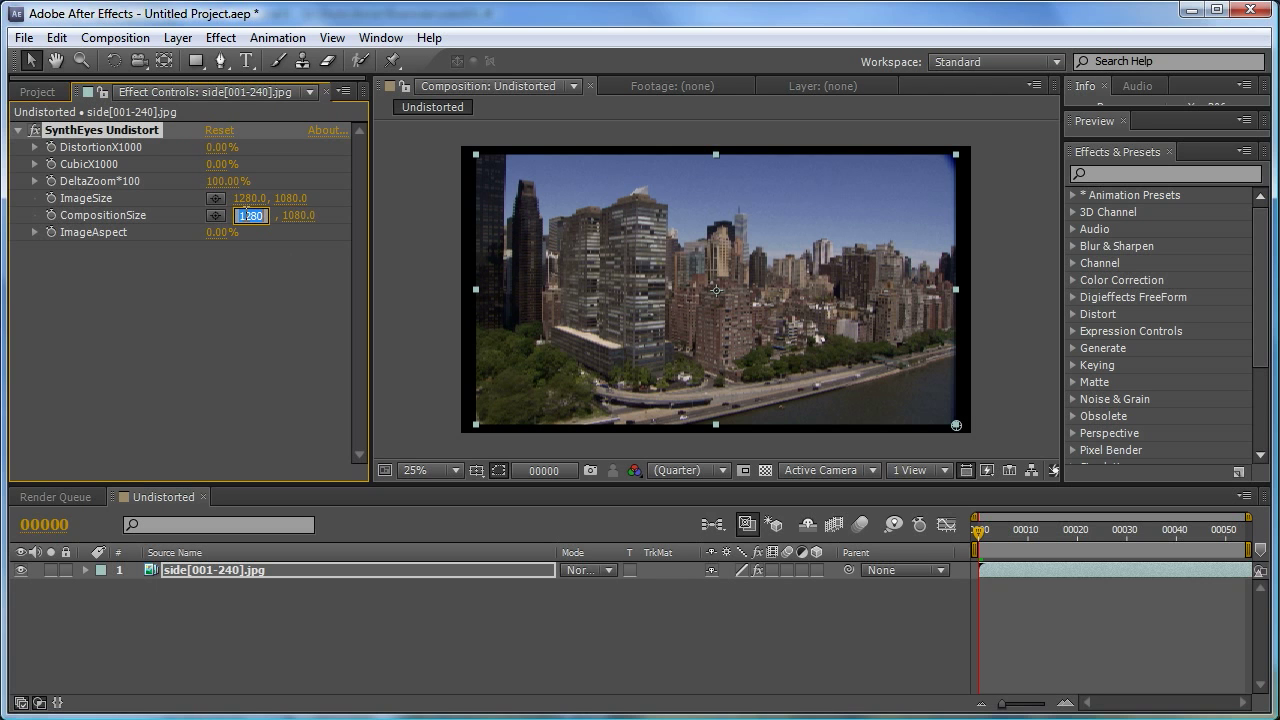
text(1360)
key(Tab)
text(1148)
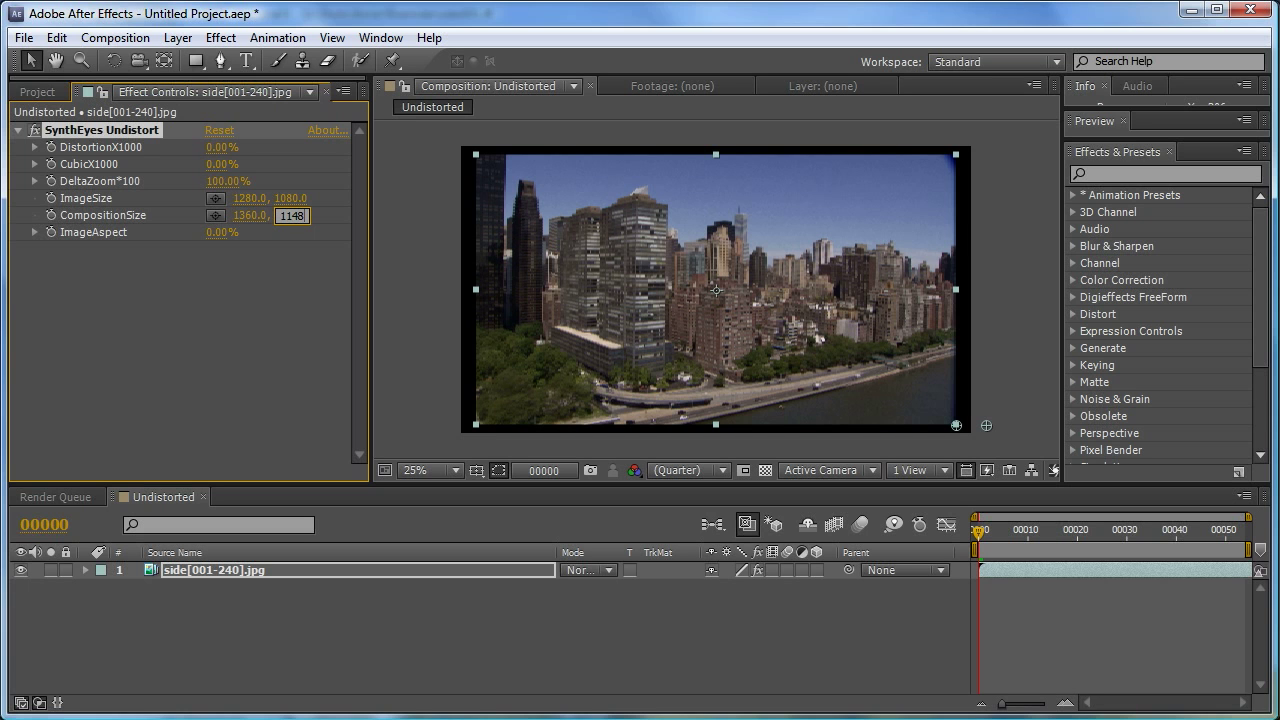
key(Return)
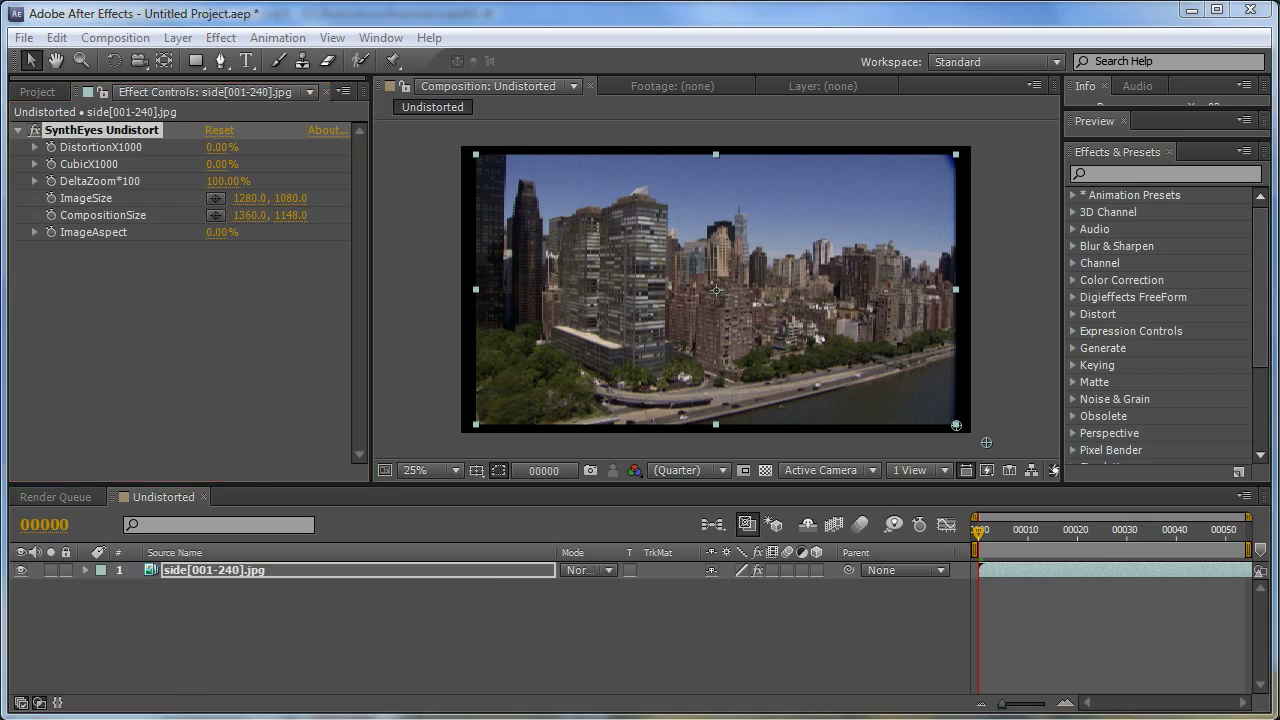
Set the SynthEyes Undistort effect's DistortionX1000 to -12.95%.
key(alt+Tab)
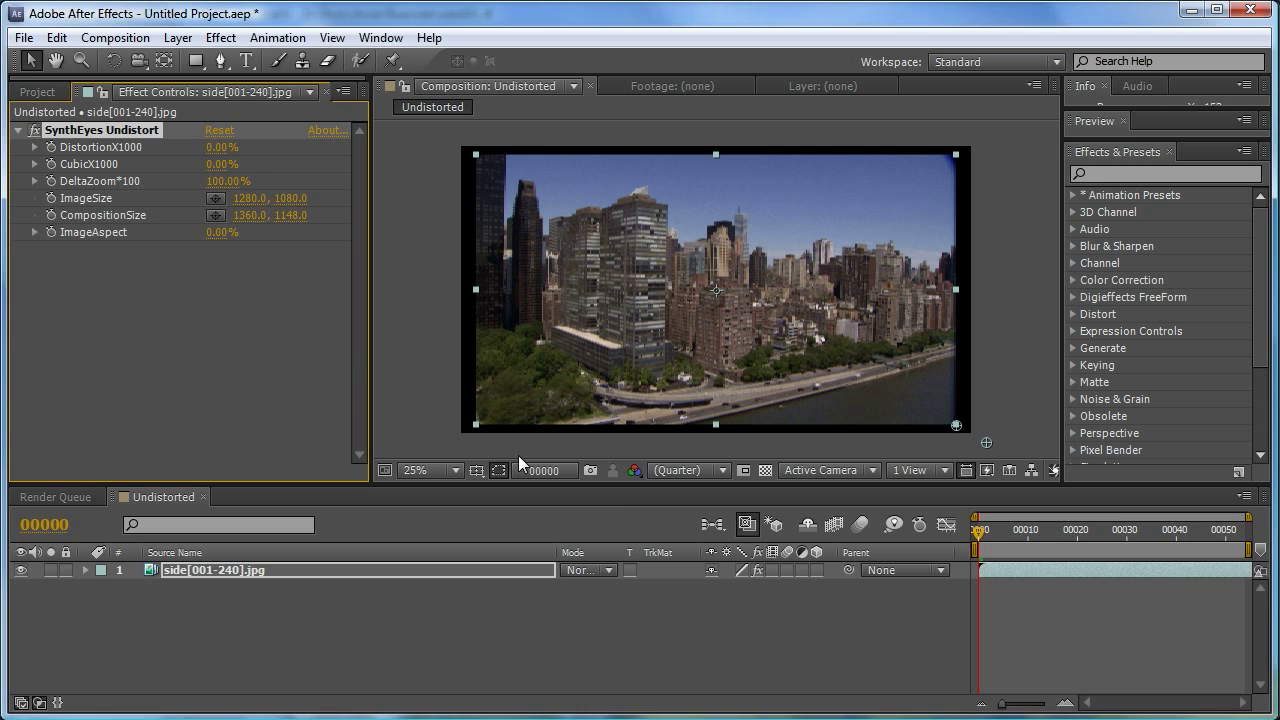
click(218, 148)
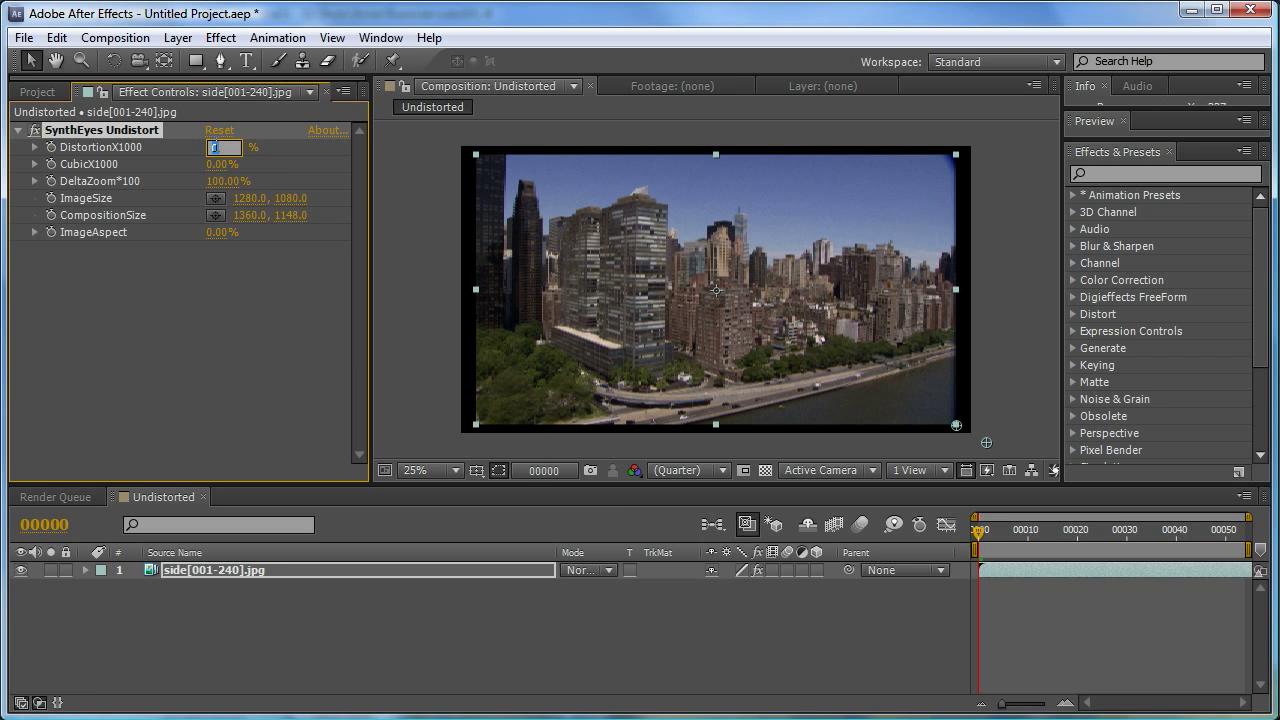
text(-12.95)
key(Return)
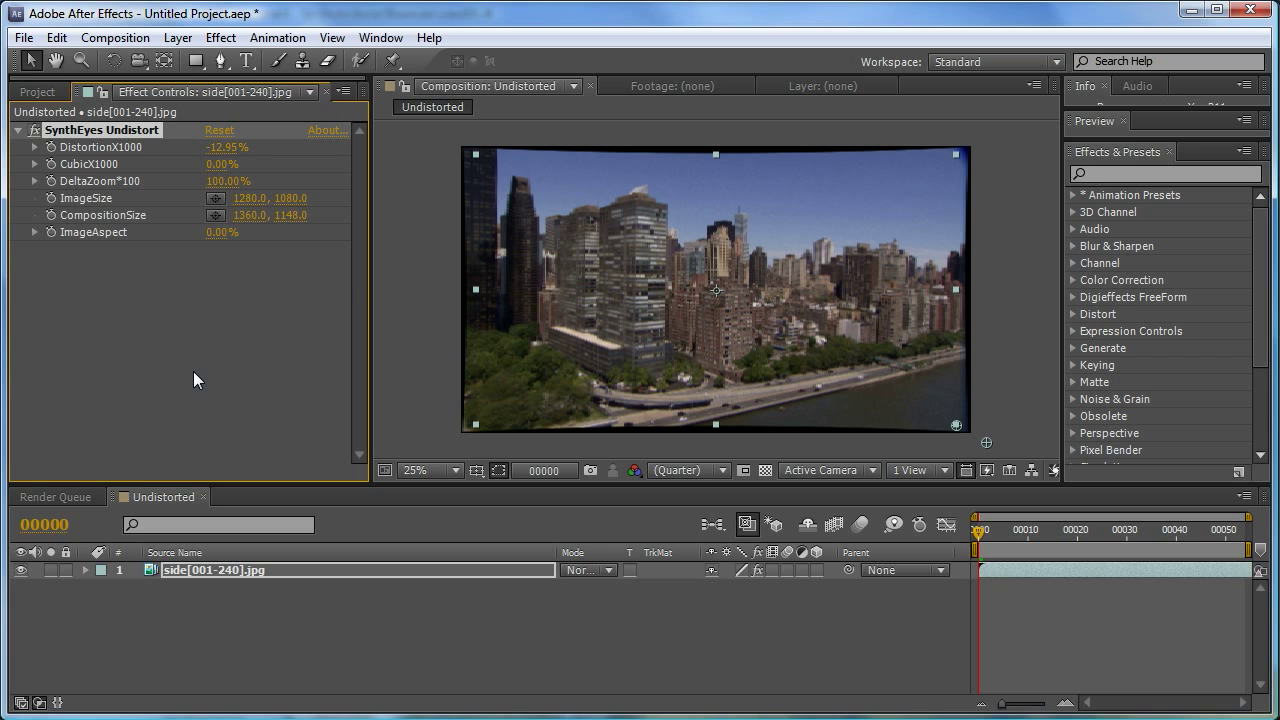
Create a second composition named Redistorted, 1280 px wide and 1080 px high.
click(37, 91)
click(112, 37)
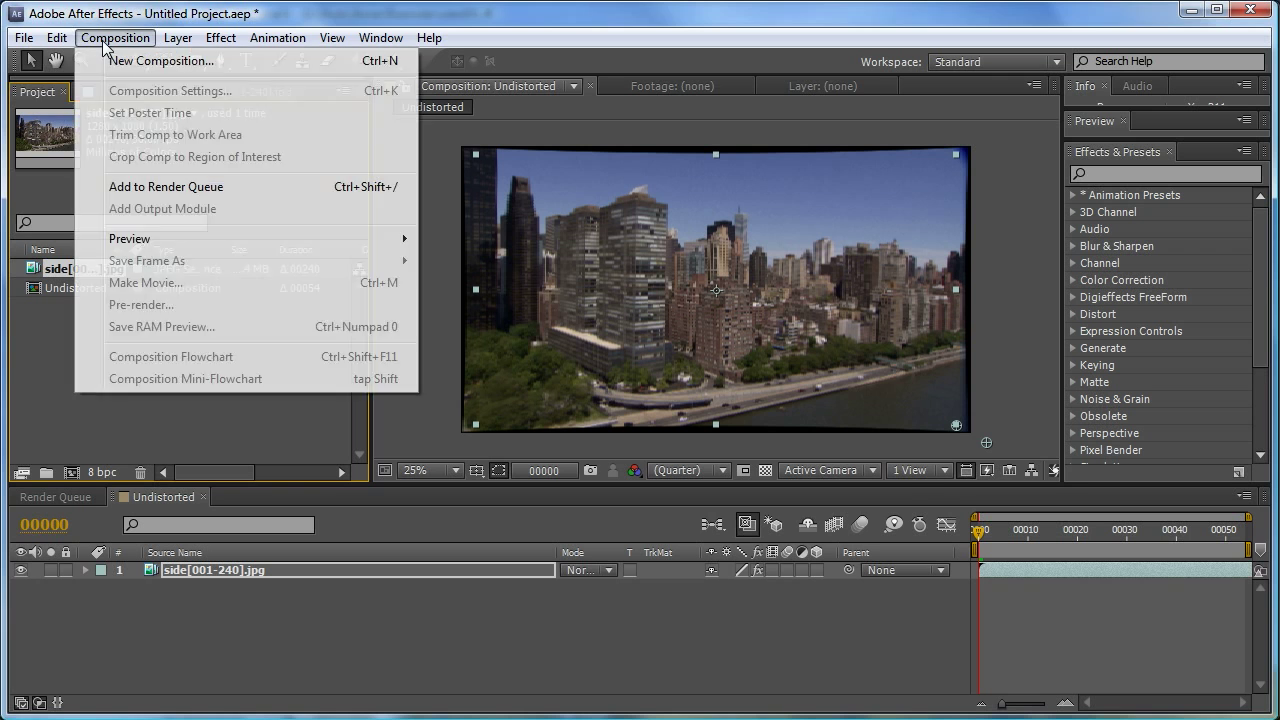
click(150, 60)
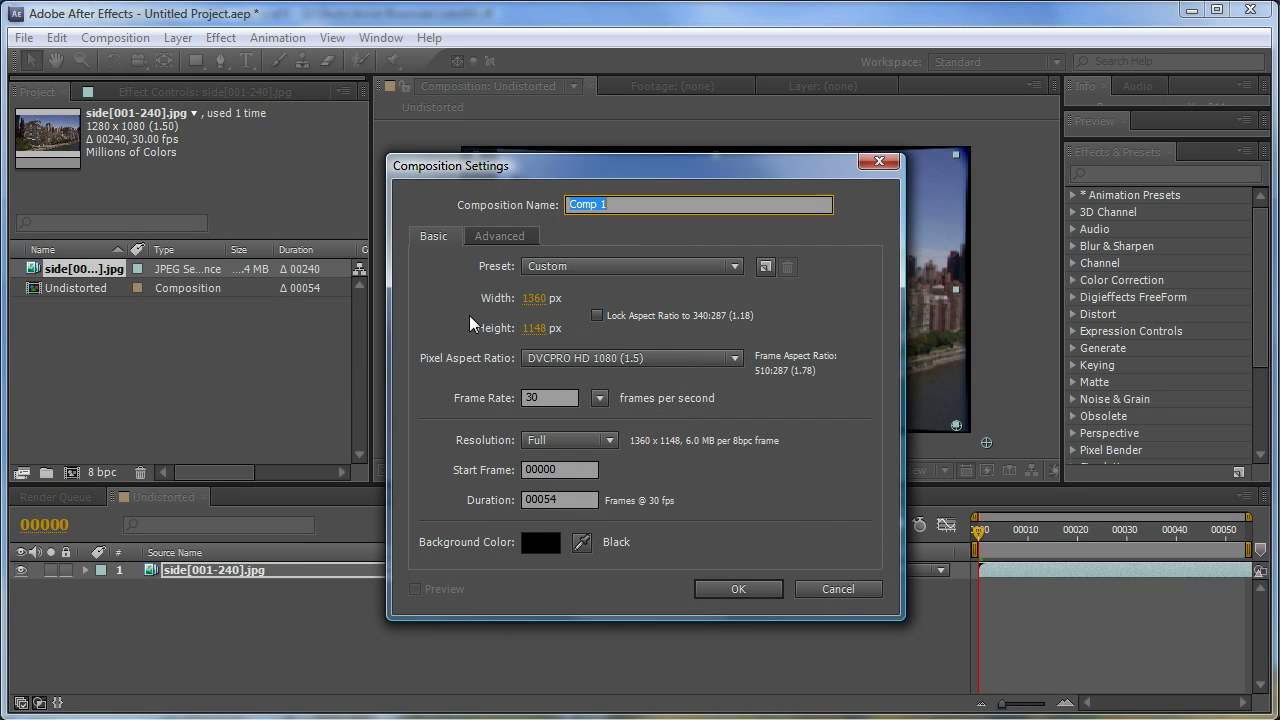
click(528, 297)
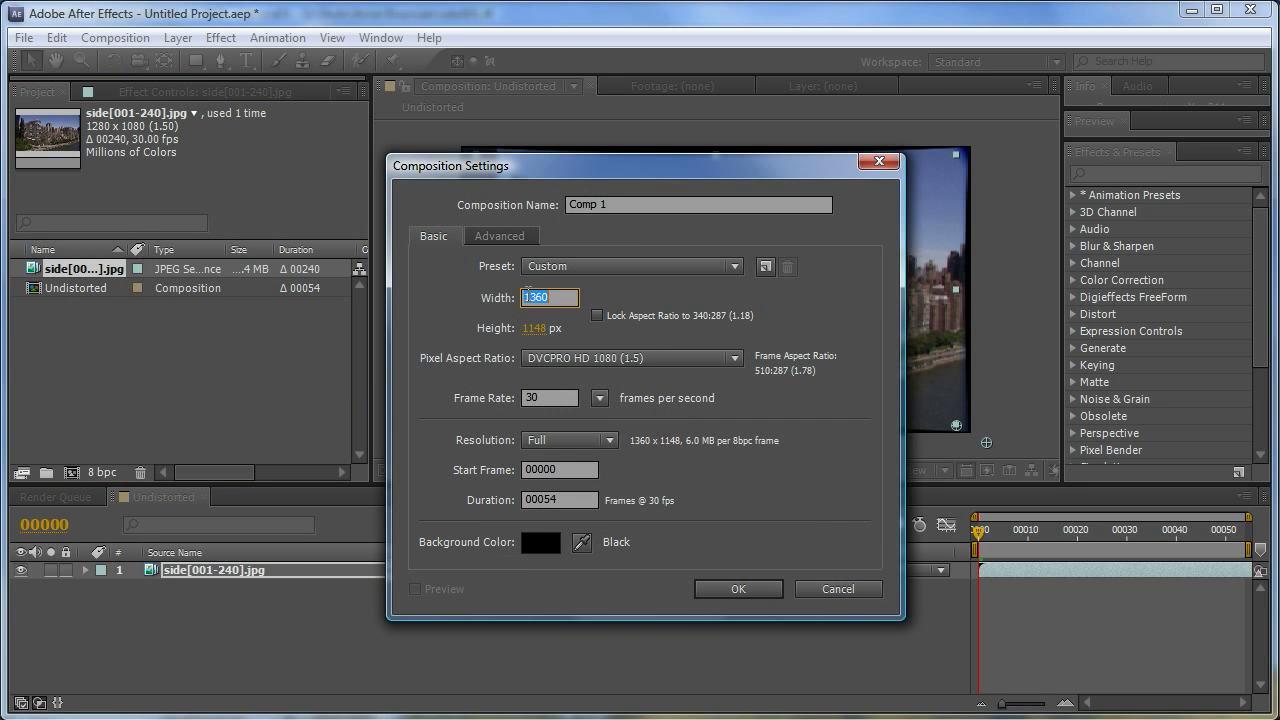
text(1280)
key(Tab)
text(1080)
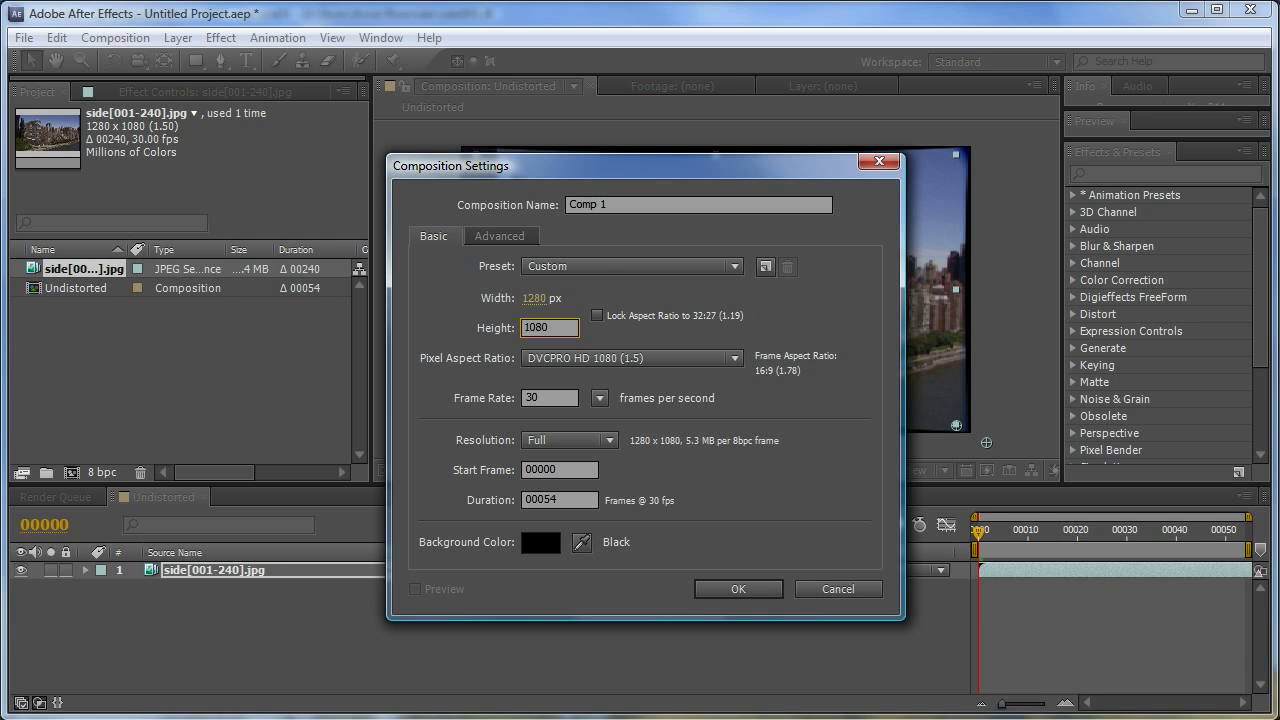
double_click(618, 205)
drag(620, 205, 528, 209)
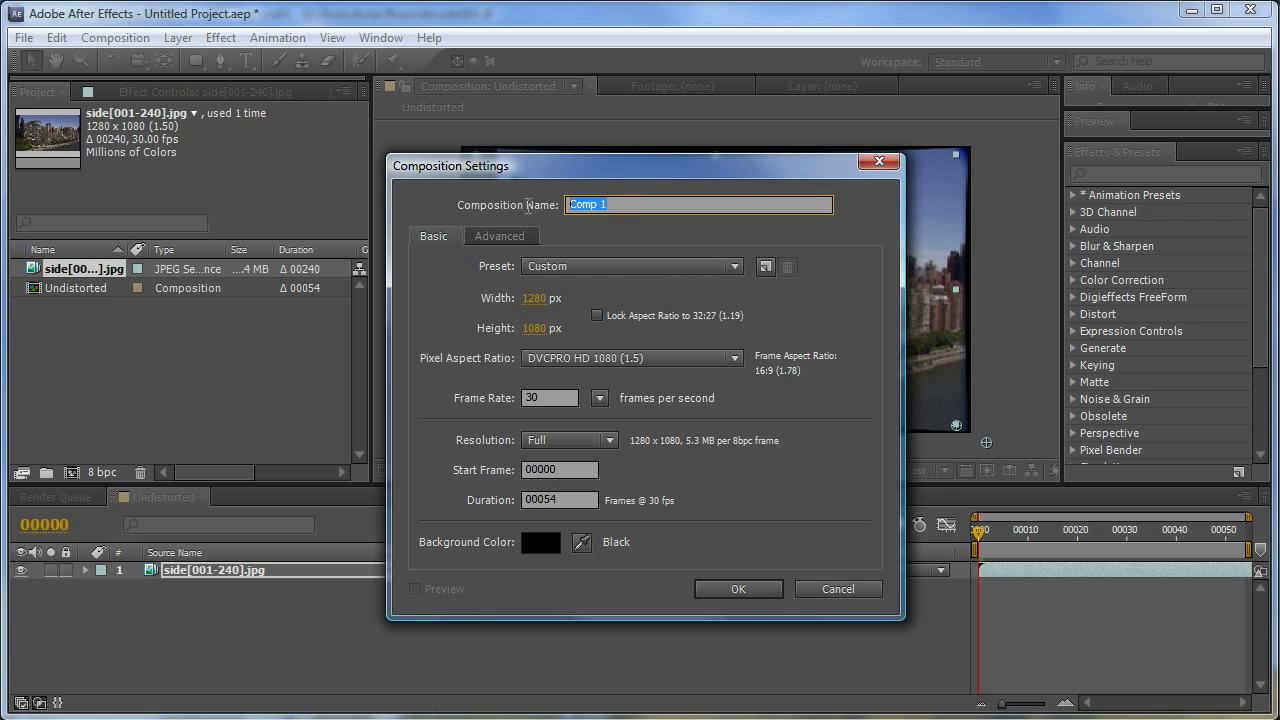
text(Redistorted)
click(731, 598)
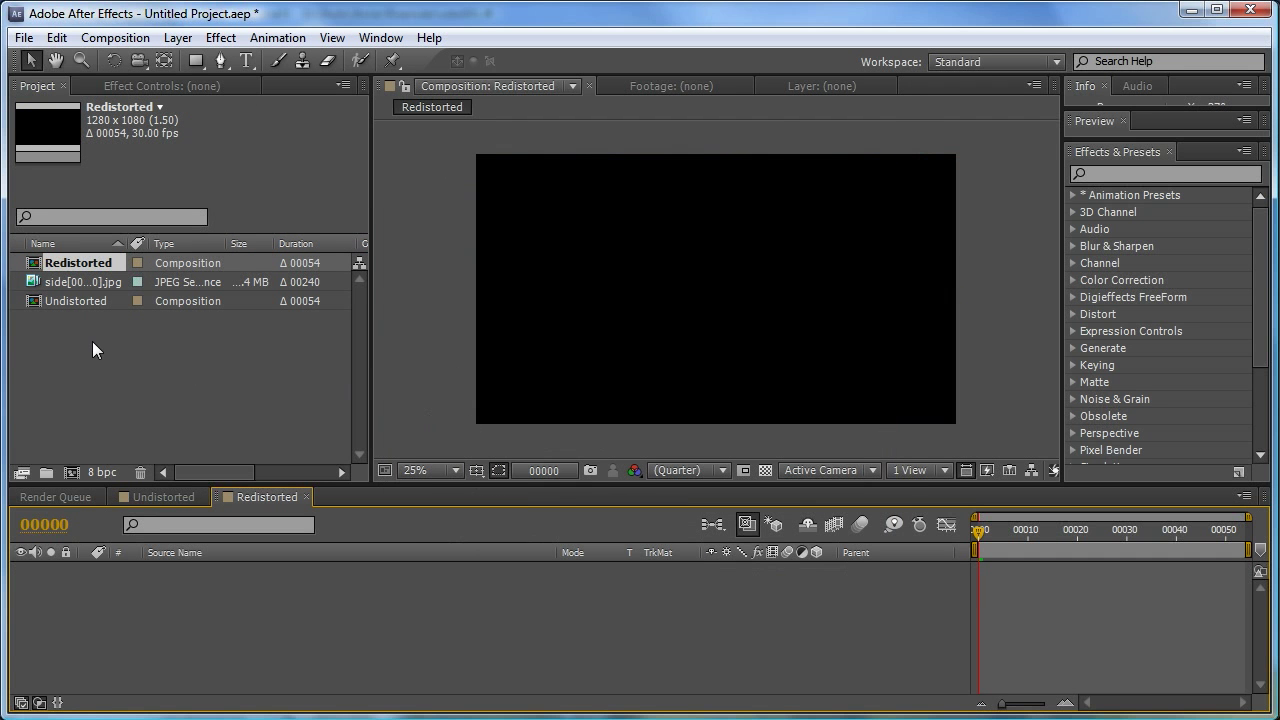
Add the Undistorted composition as a layer in Redistorted and apply the SynthEyes Redistort effect to it.
click(31, 299)
drag(31, 301, 120, 665)
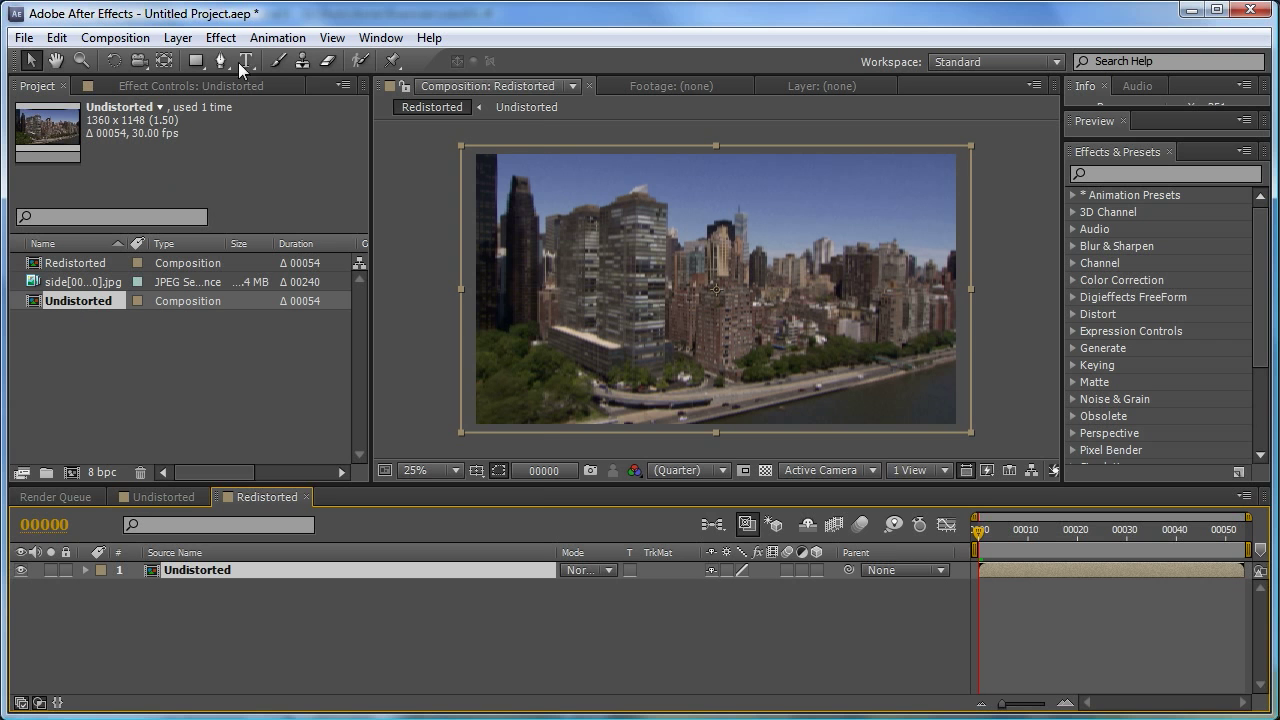
click(220, 37)
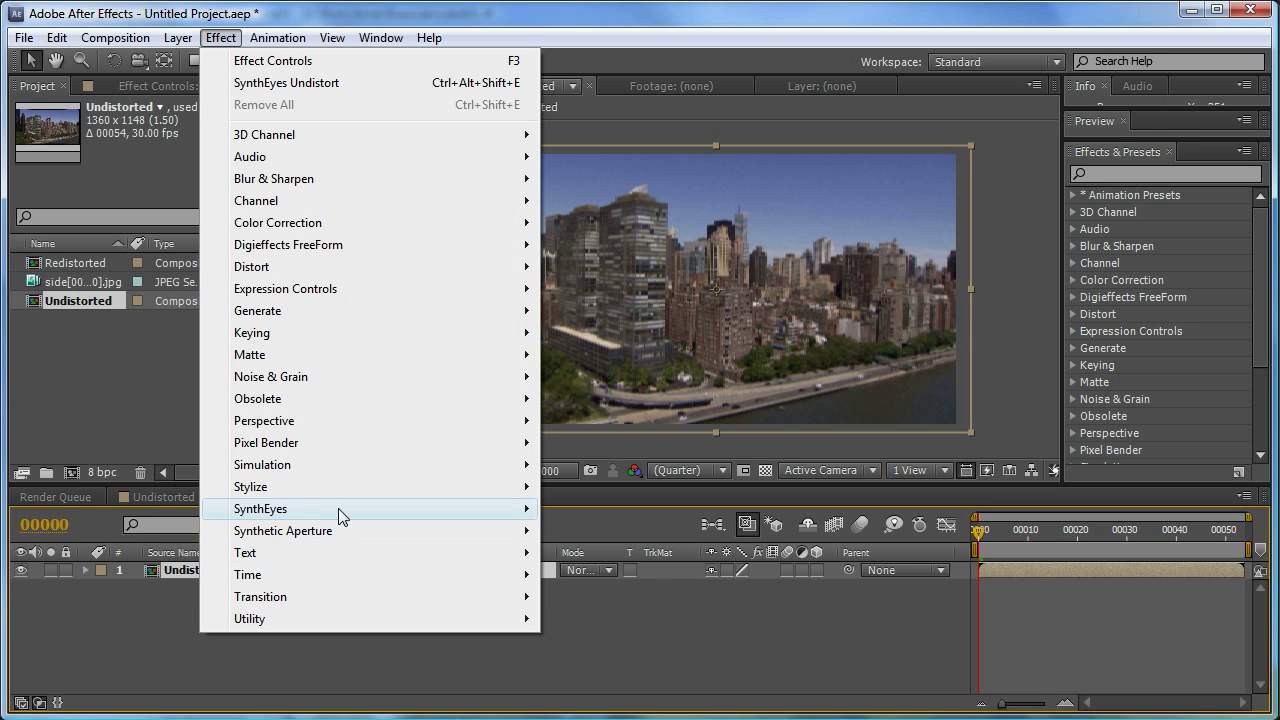
click(175, 571)
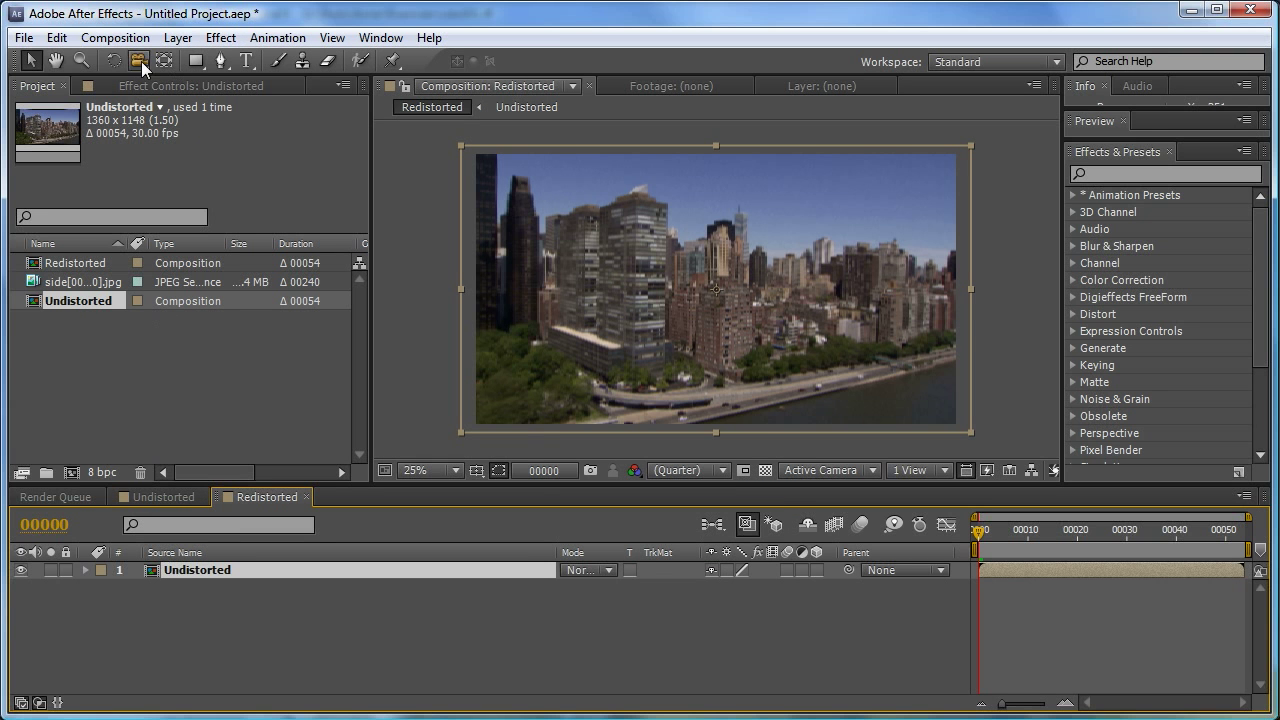
click(220, 37)
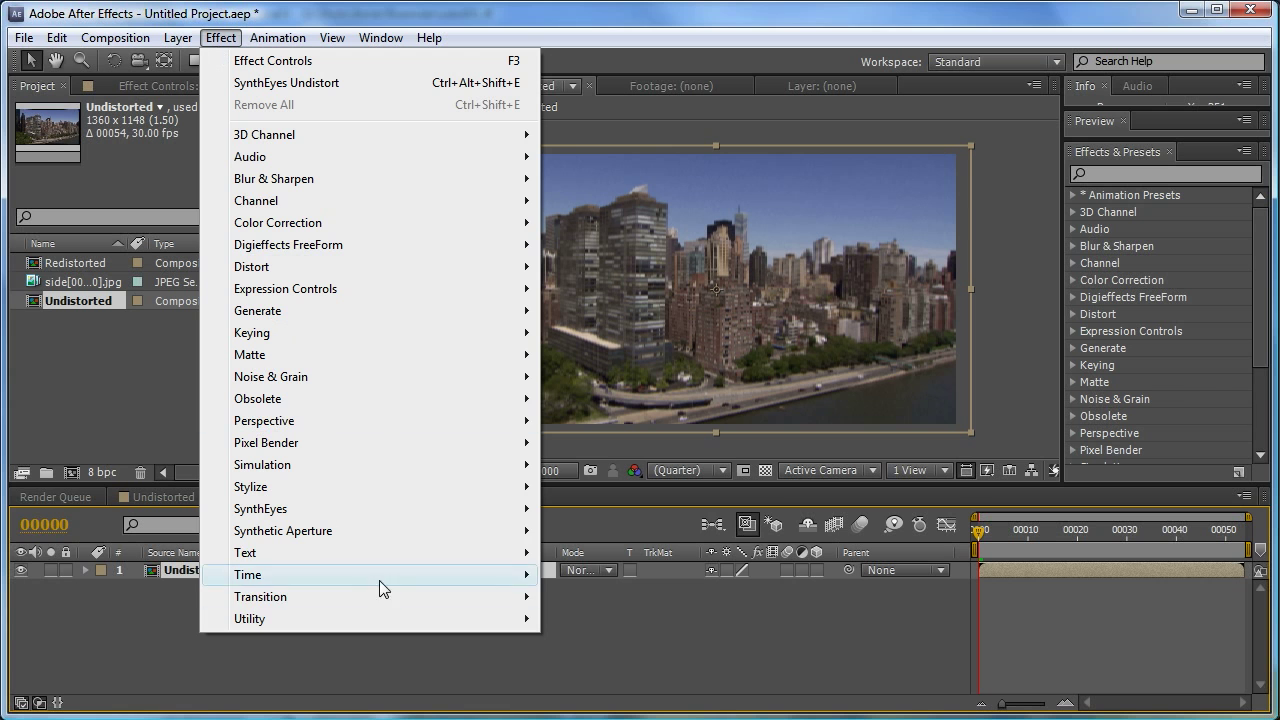
mouse_move(485, 515)
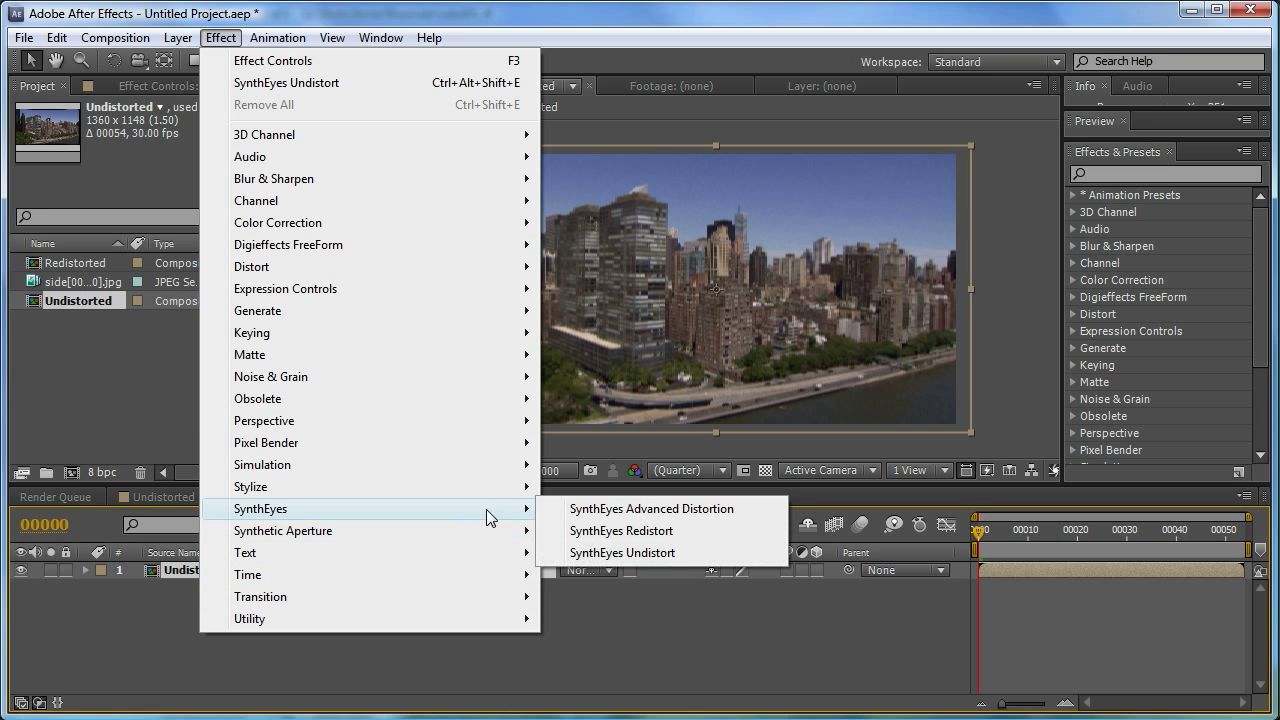
click(607, 531)
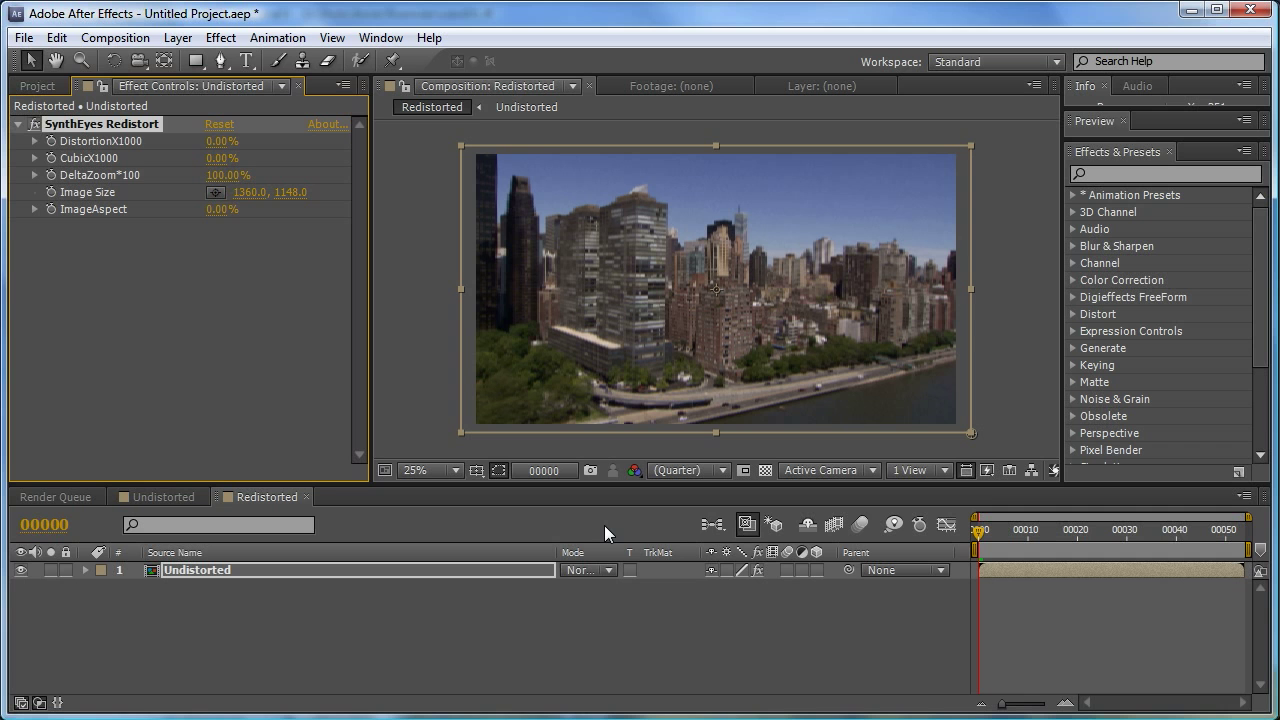
Check the distortion used in the Undistorted composition and set the Redistorted layer's SynthEyes Redistort DistortionX1000 to the same -12.95%.
click(36, 86)
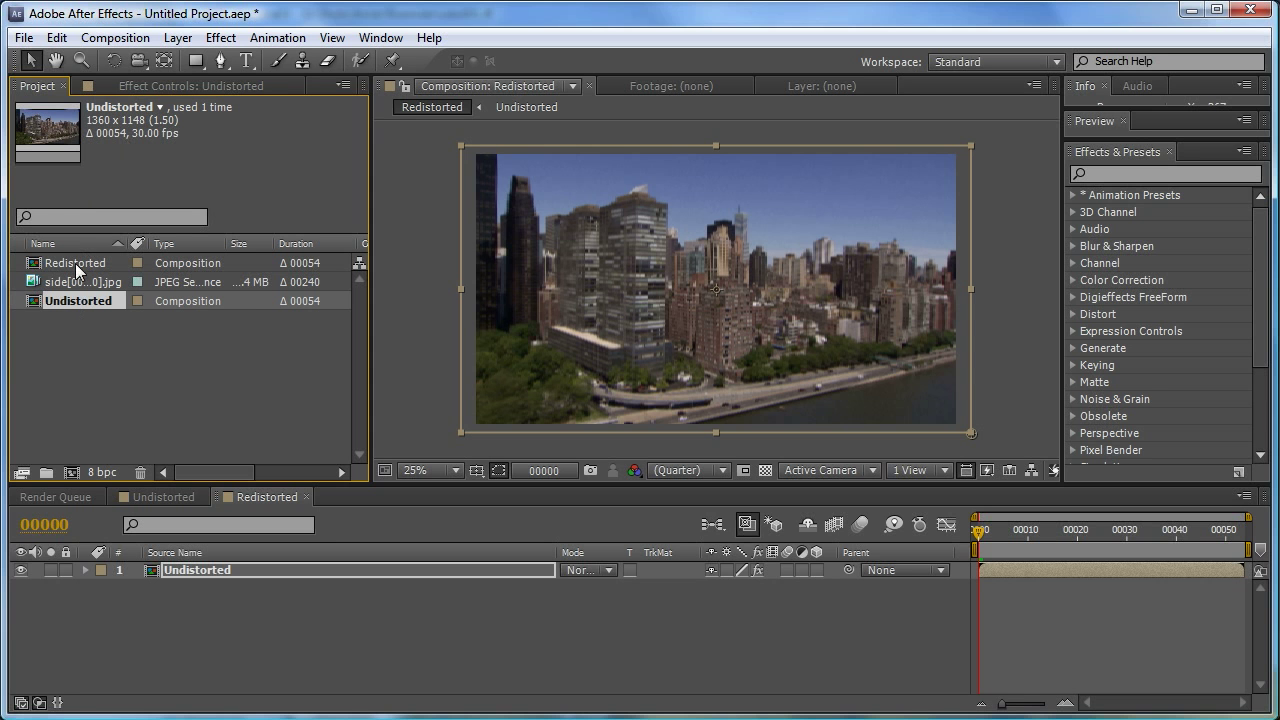
double_click(55, 301)
click(168, 91)
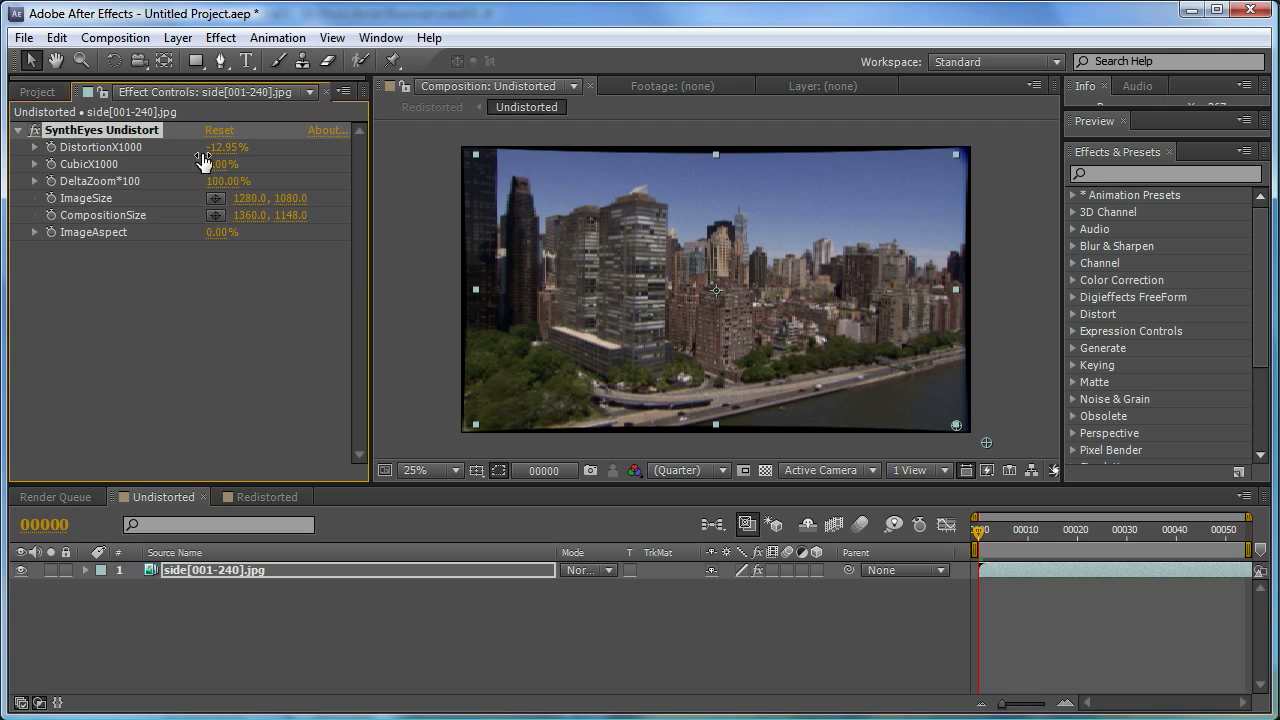
click(30, 92)
double_click(57, 266)
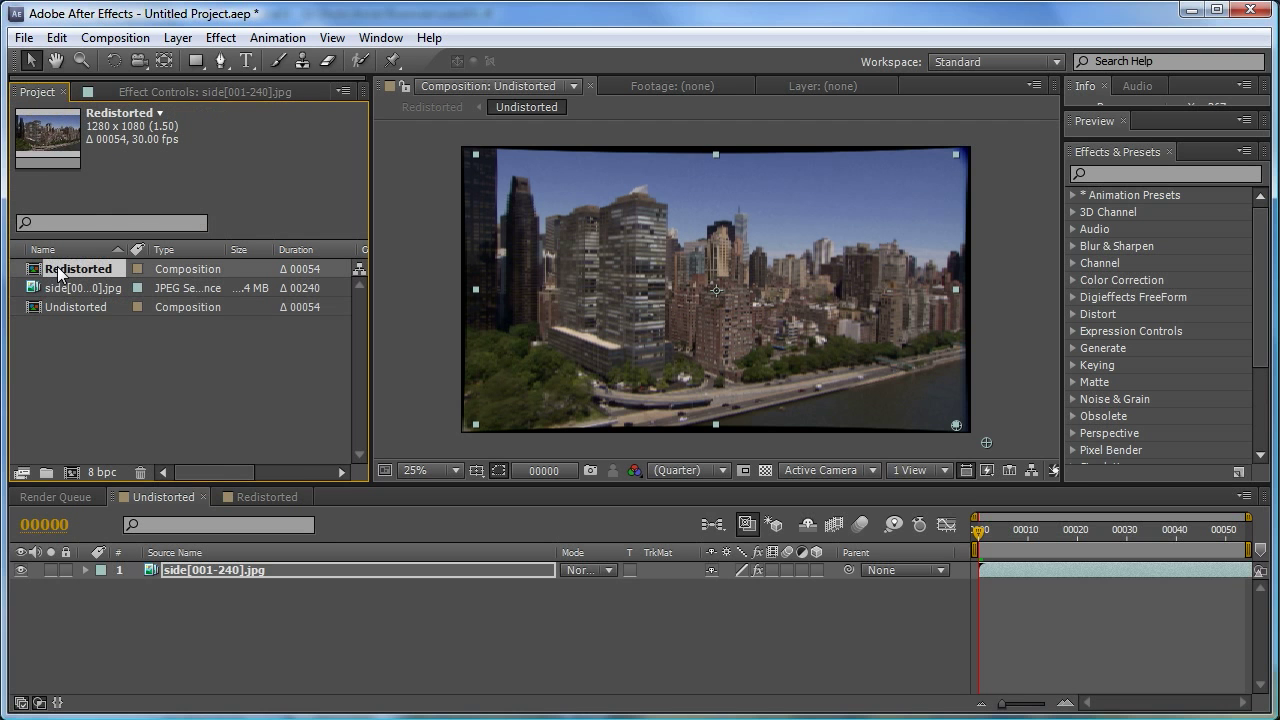
click(181, 569)
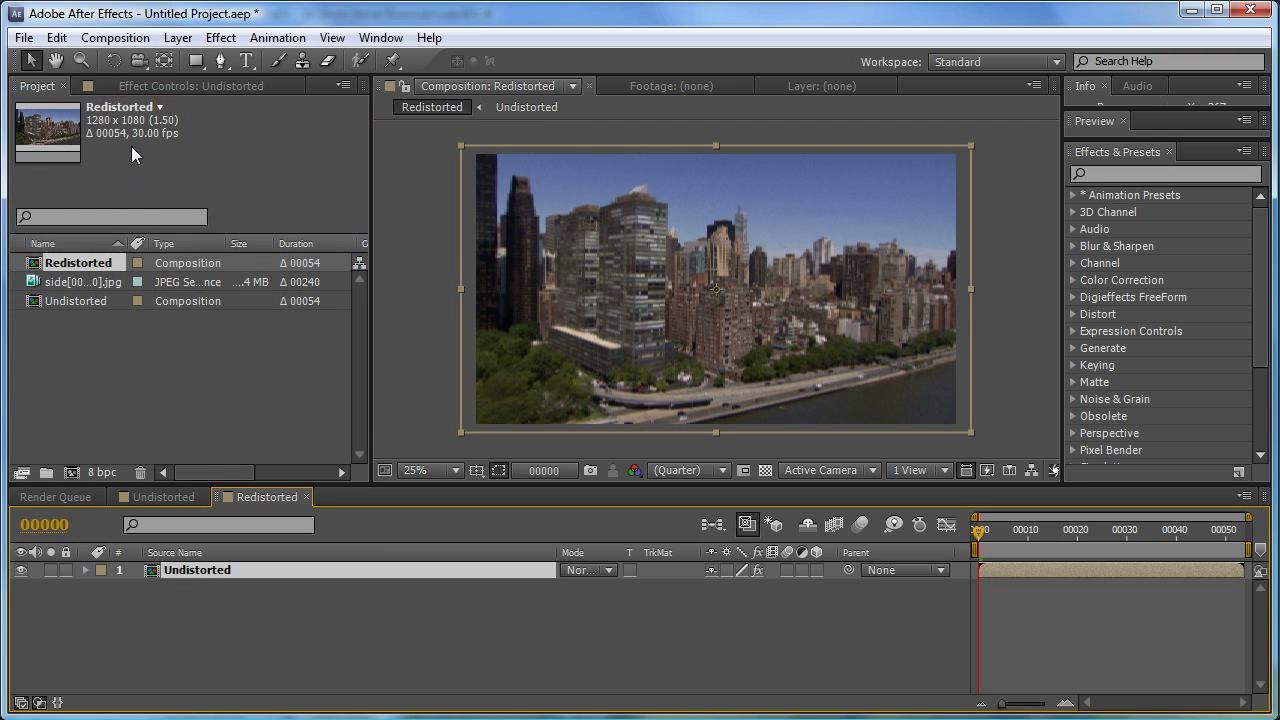
click(166, 85)
click(216, 142)
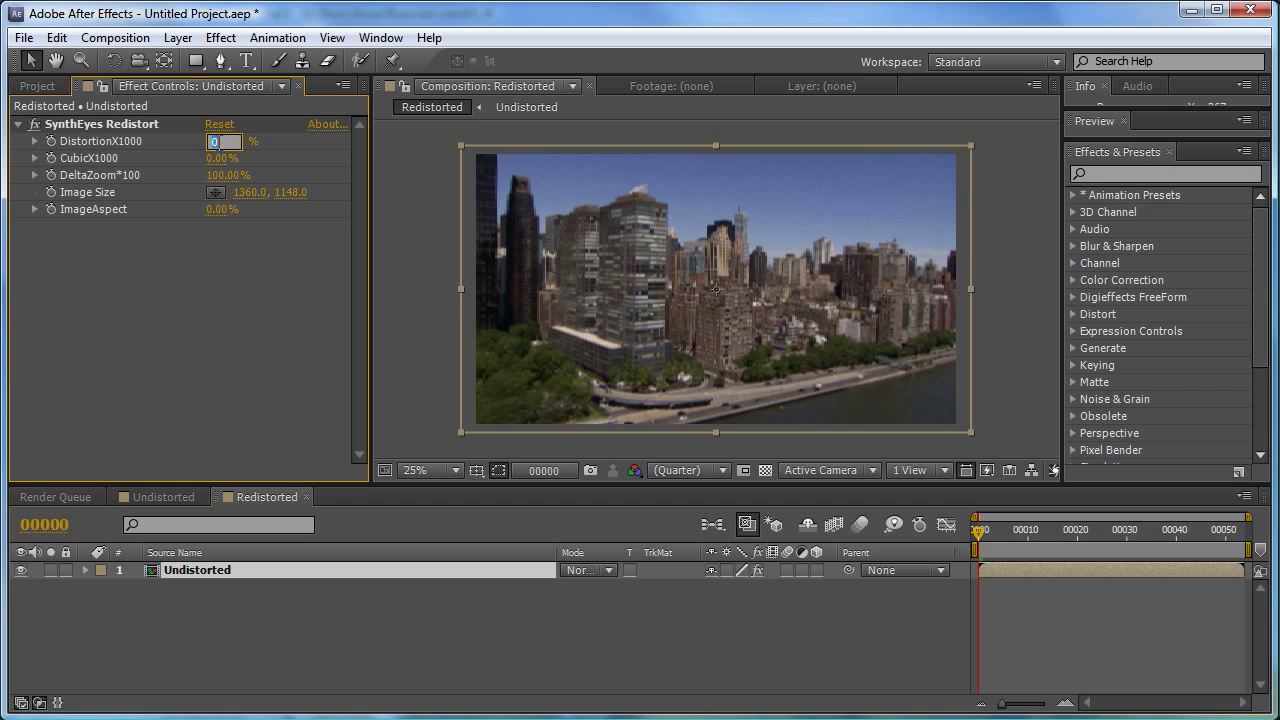
text(-12)
text(.95)
key(Return)
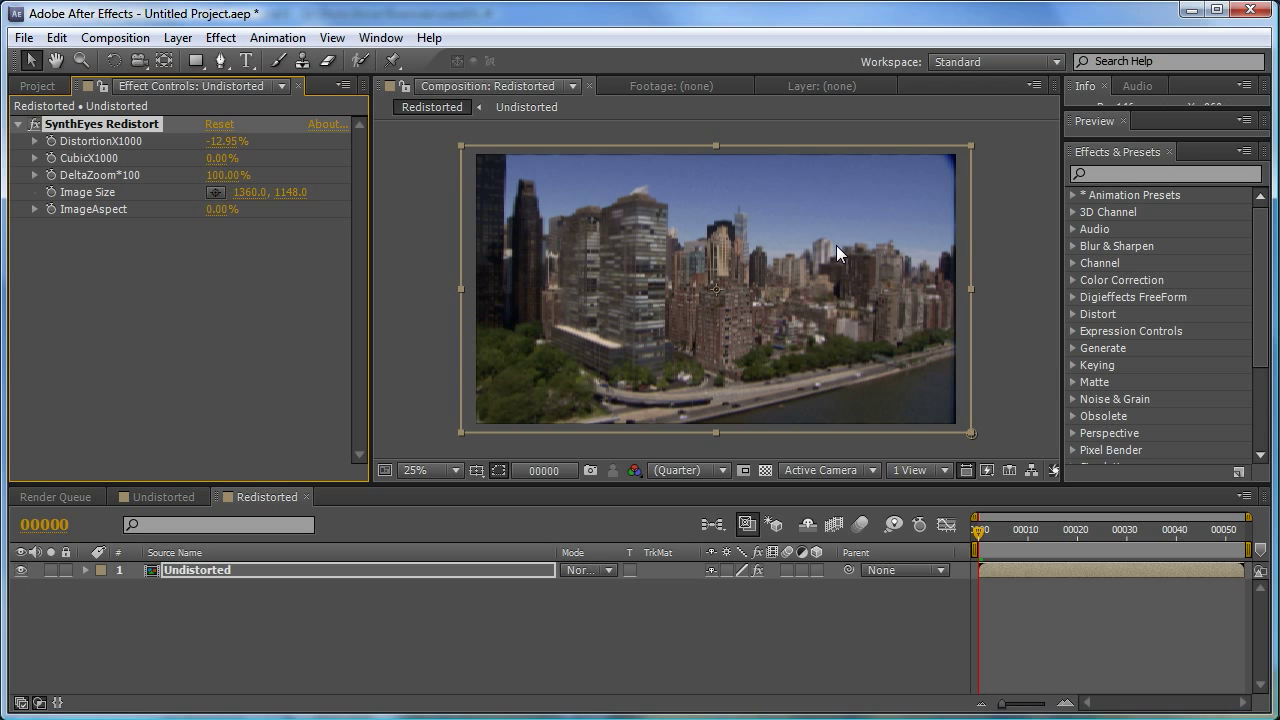
Add the original side[001-240].jpg sequence above the Undistorted layer in Redistorted and set its blending mode to Difference.
click(37, 86)
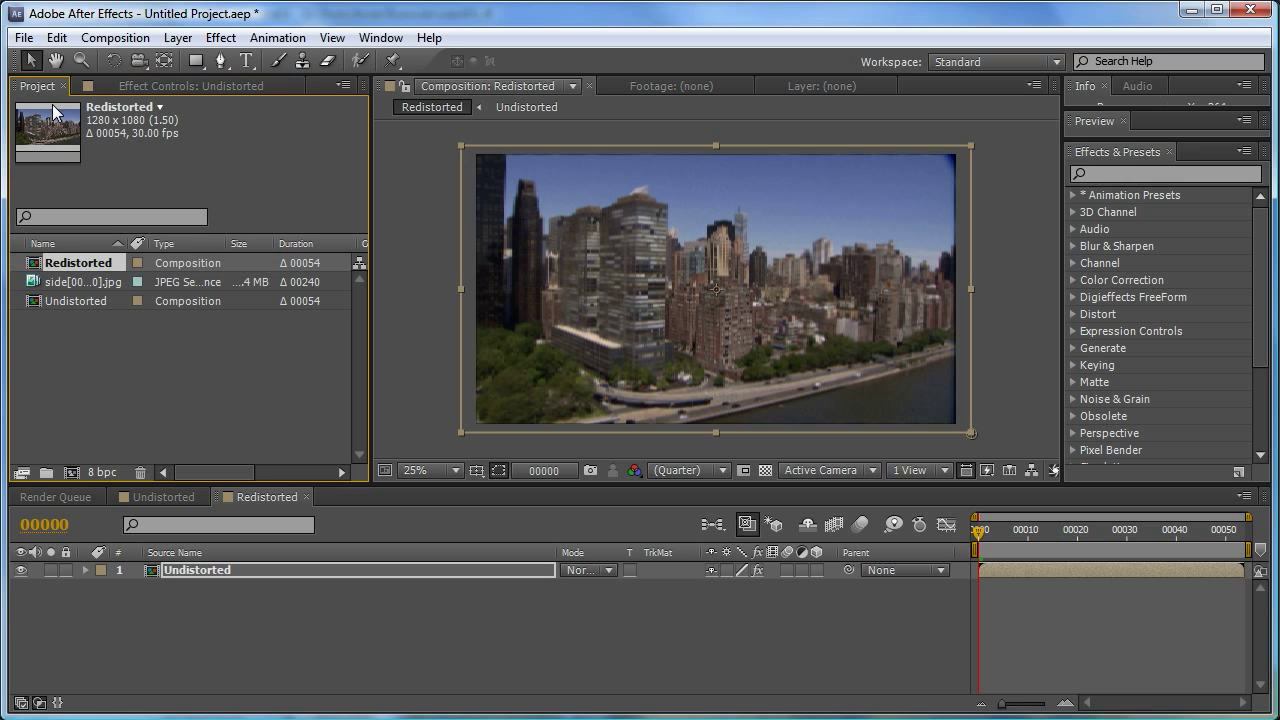
click(32, 285)
drag(32, 285, 168, 572)
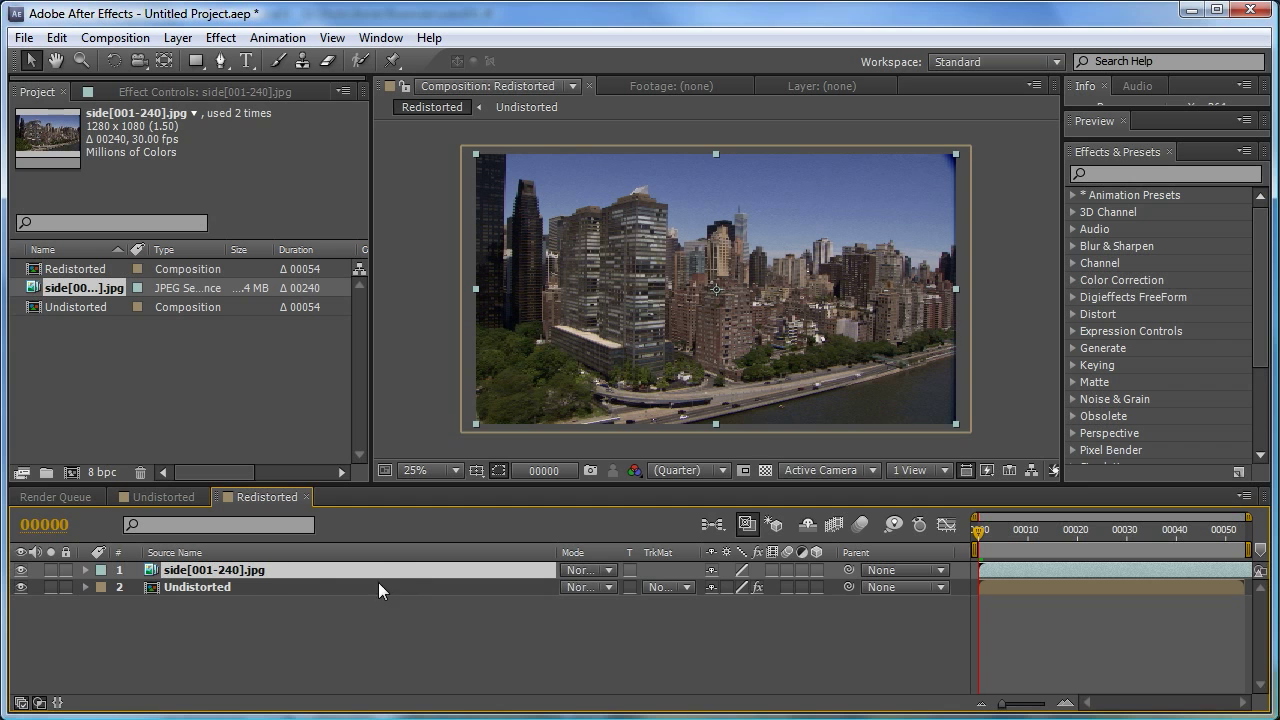
click(606, 570)
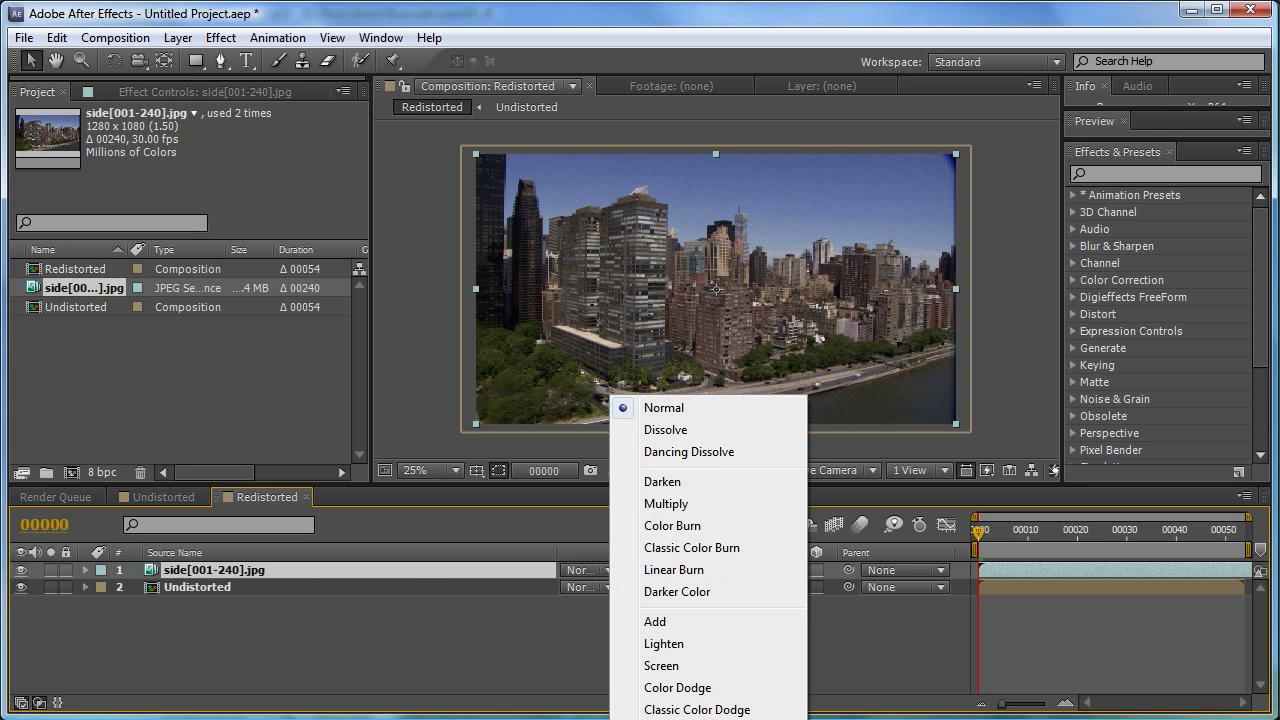
click(672, 719)
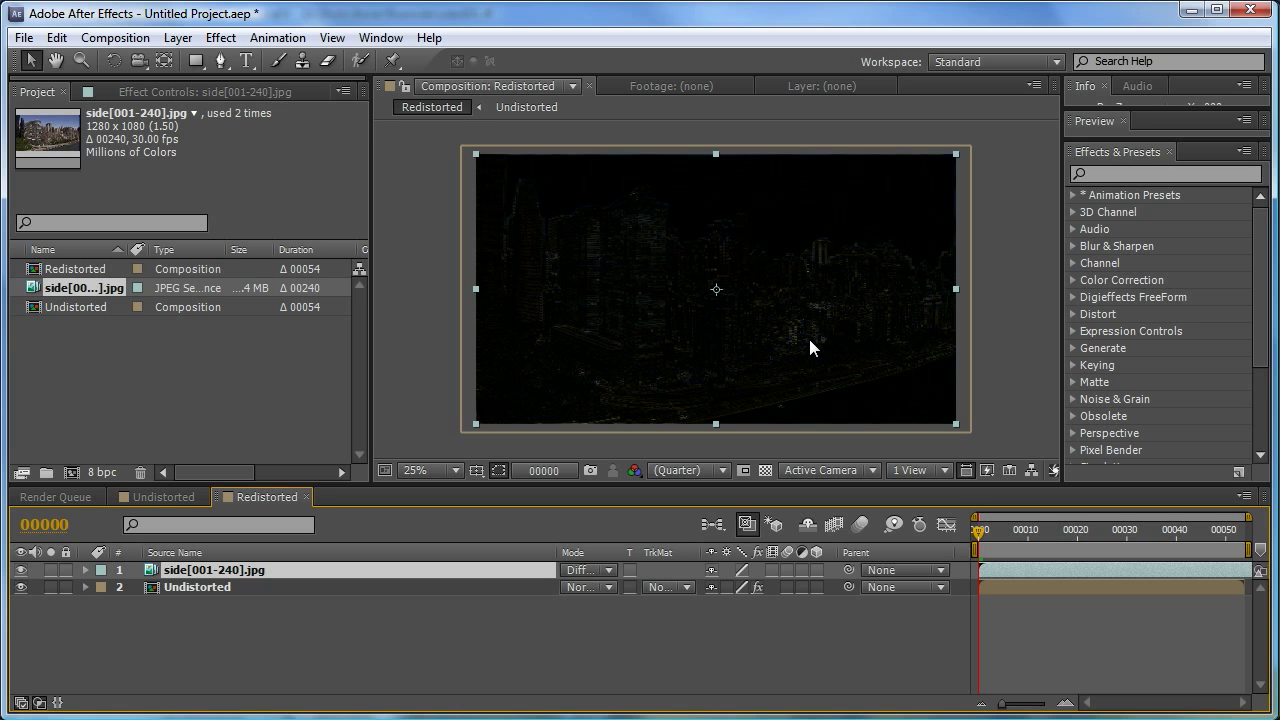
Examine the difference image in the Redistorted composition up close for residual mismatch between the original and redistorted footage.
scroll(809, 339, up, 4)
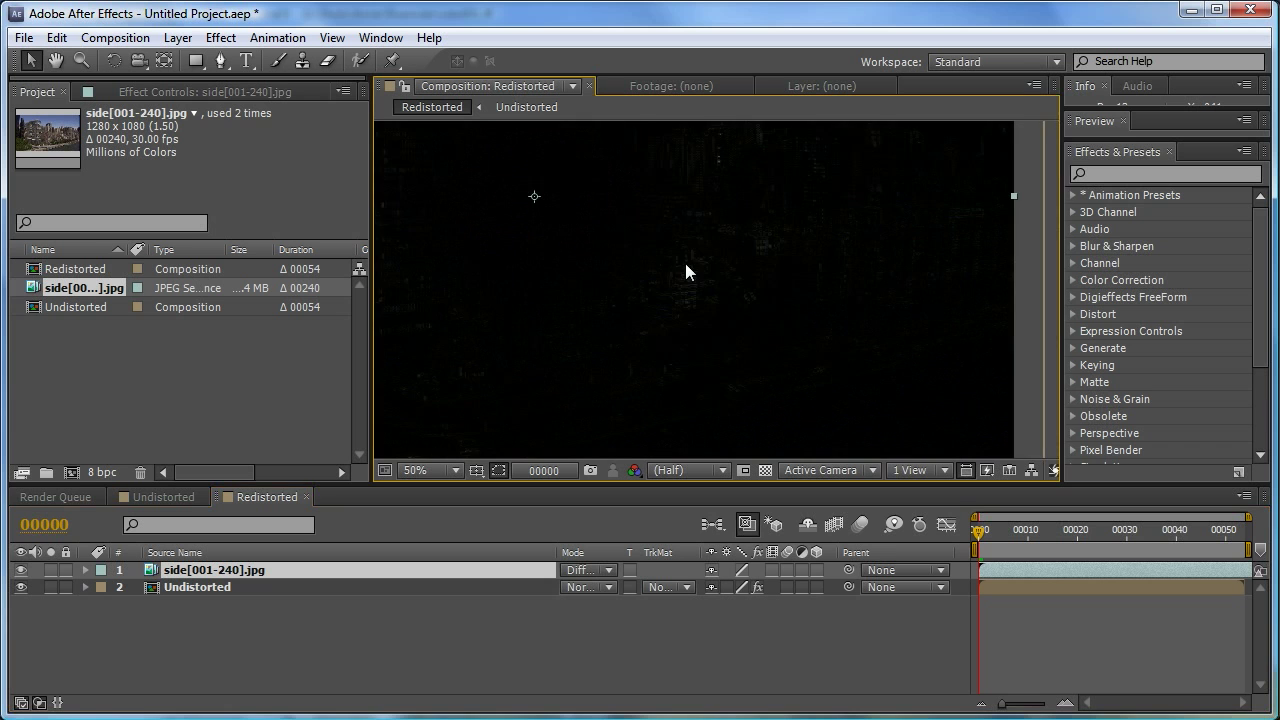
scroll(675, 259, up, 5)
drag(685, 389, 721, 218)
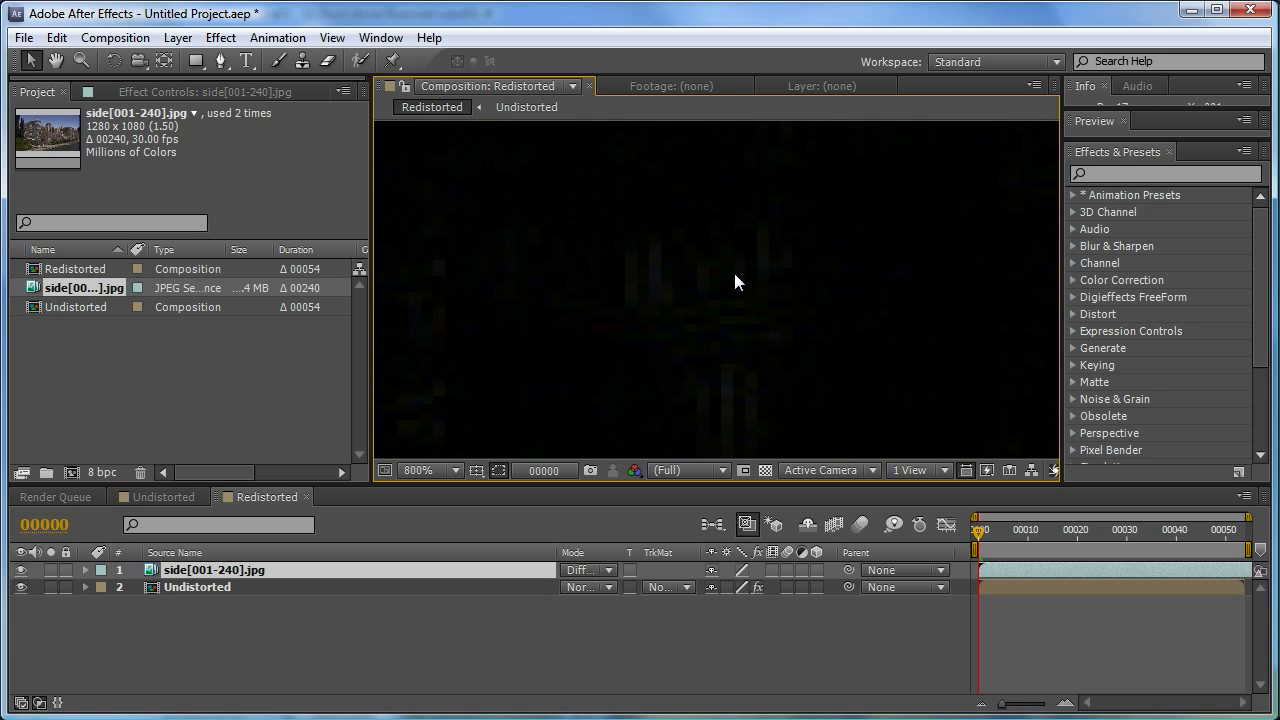
scroll(734, 273, down, 8)
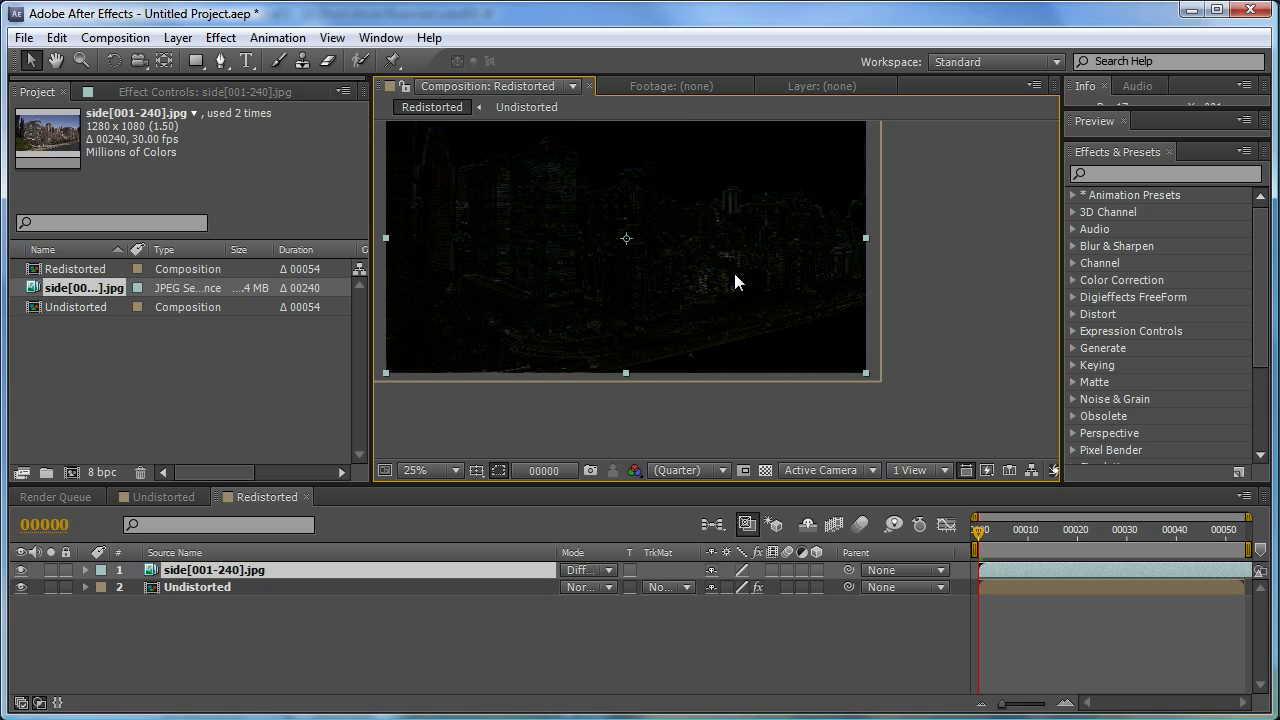
drag(717, 237, 826, 277)
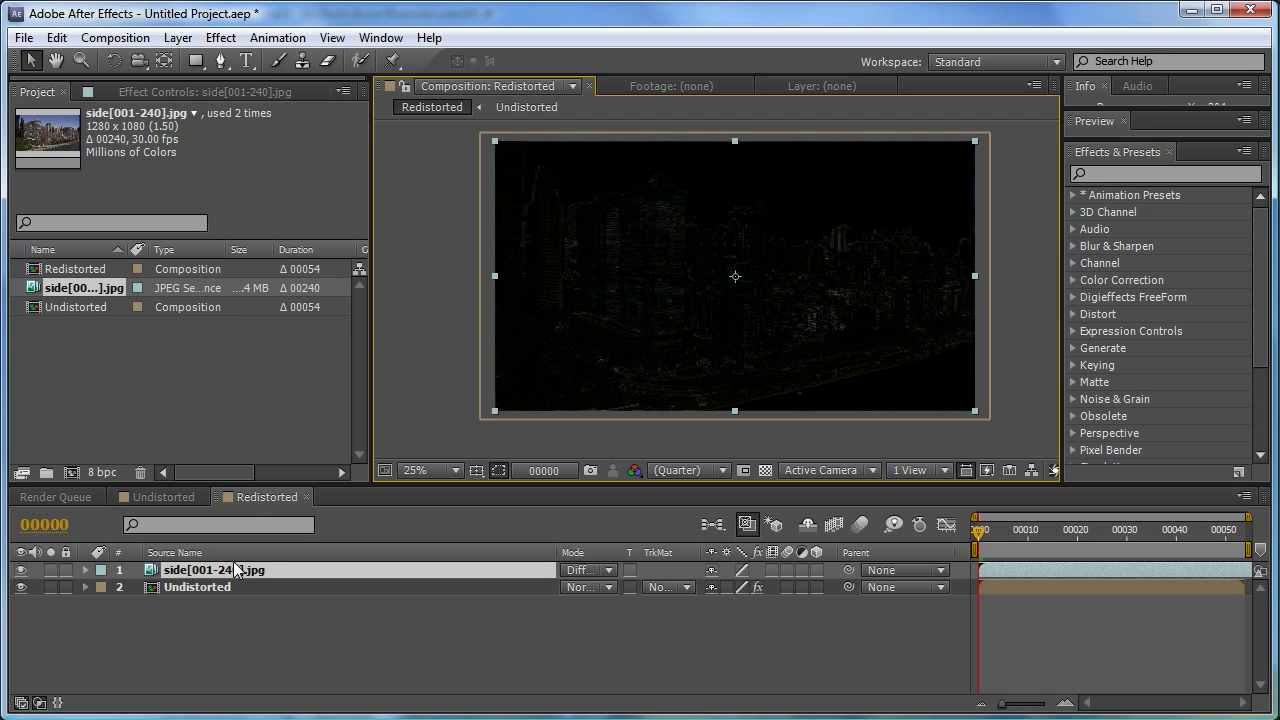
Review the SynthEyes Redistort settings on the Undistorted layer in the Redistorted composition.
click(188, 586)
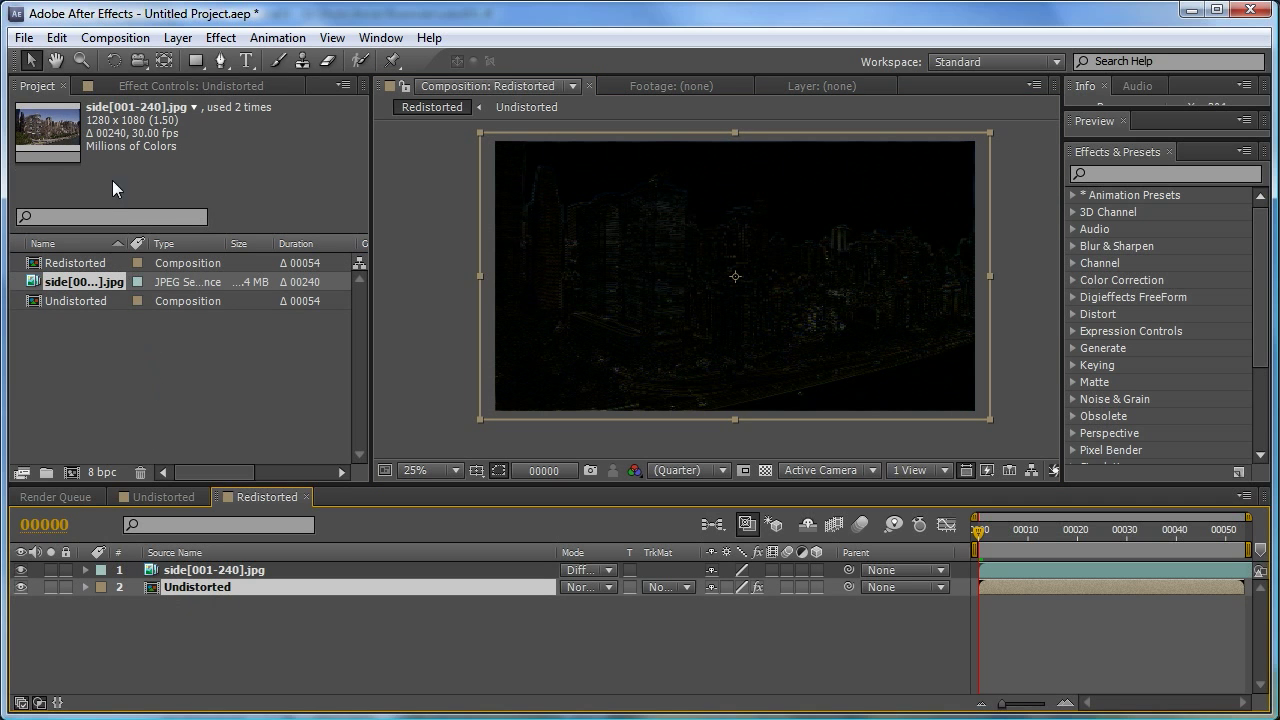
click(168, 87)
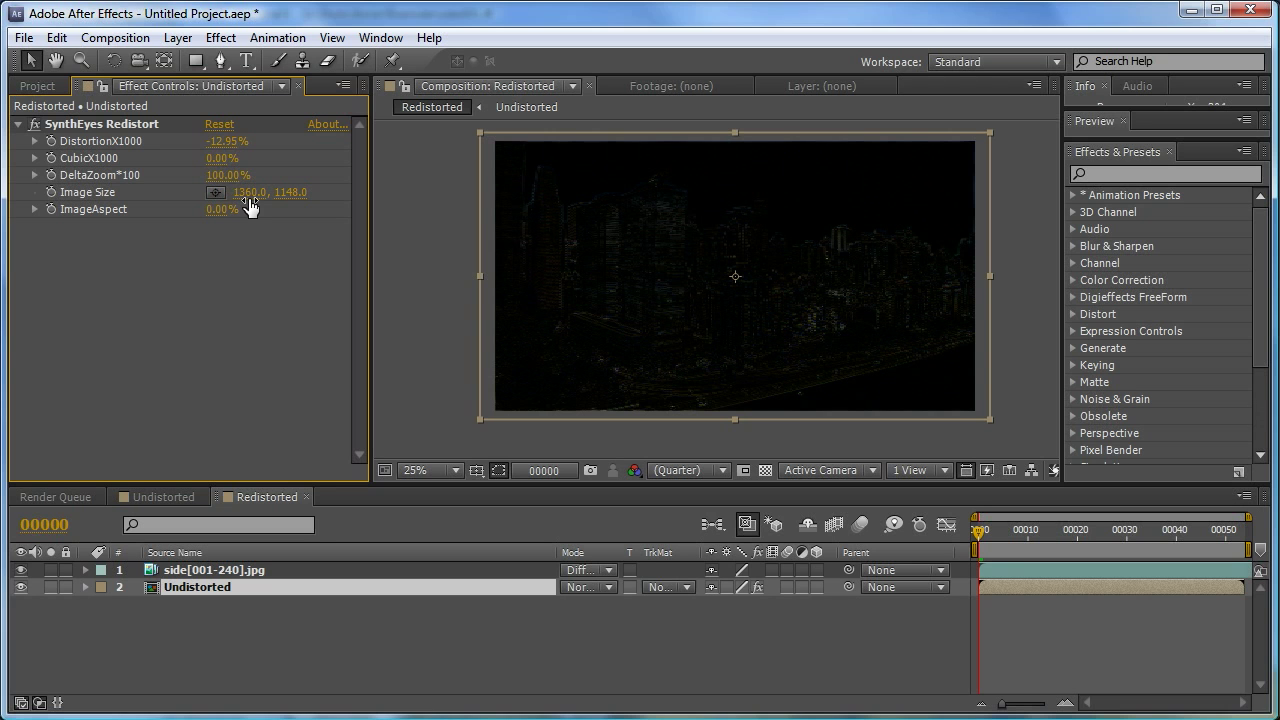
click(92, 128)
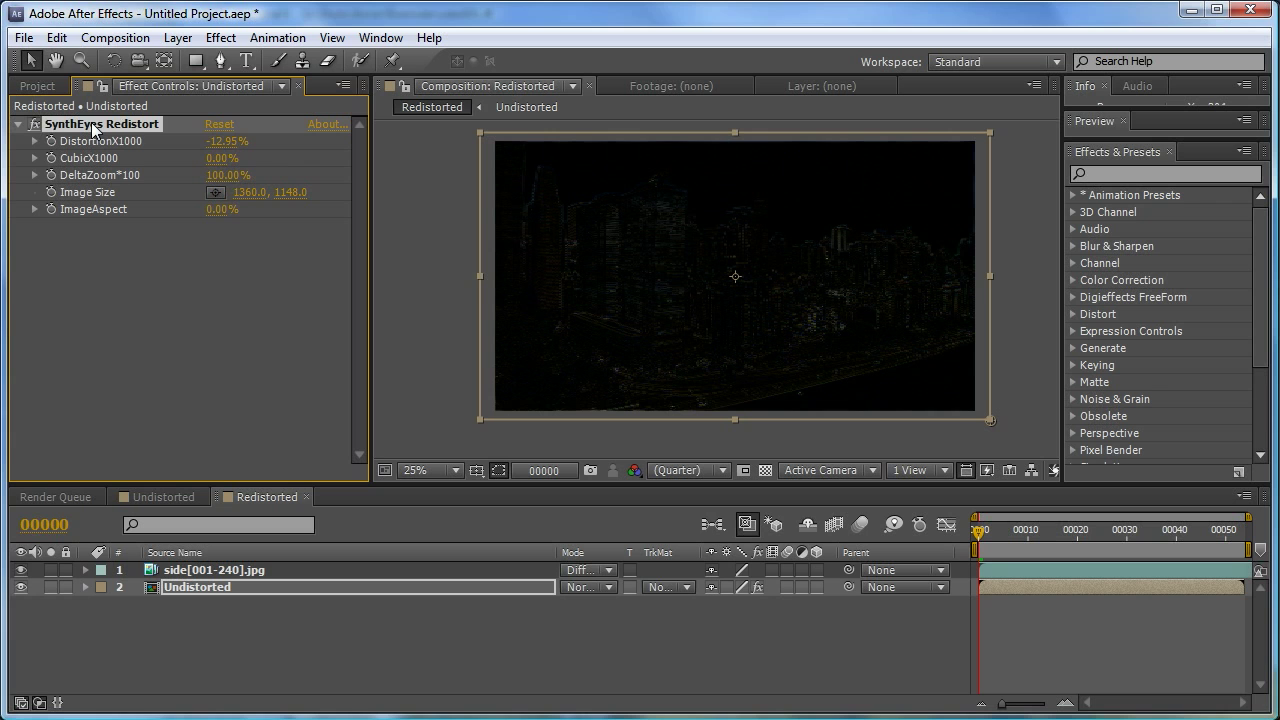